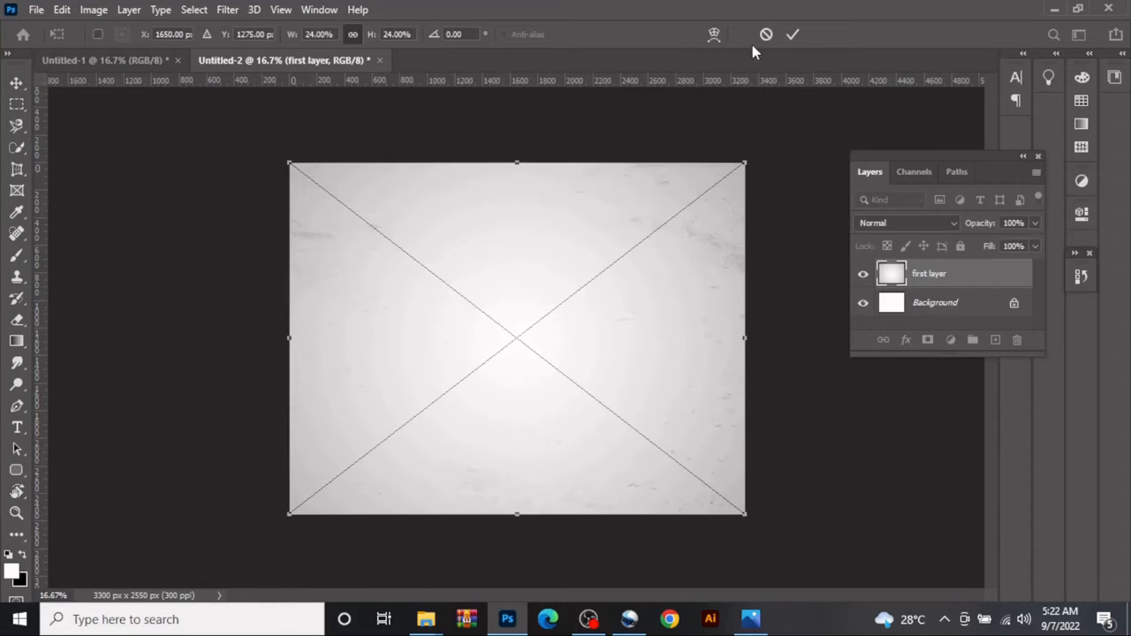
- Commit the placement of the "first layer" background image and activate the Move tool
left_click(793, 35)
key("r")
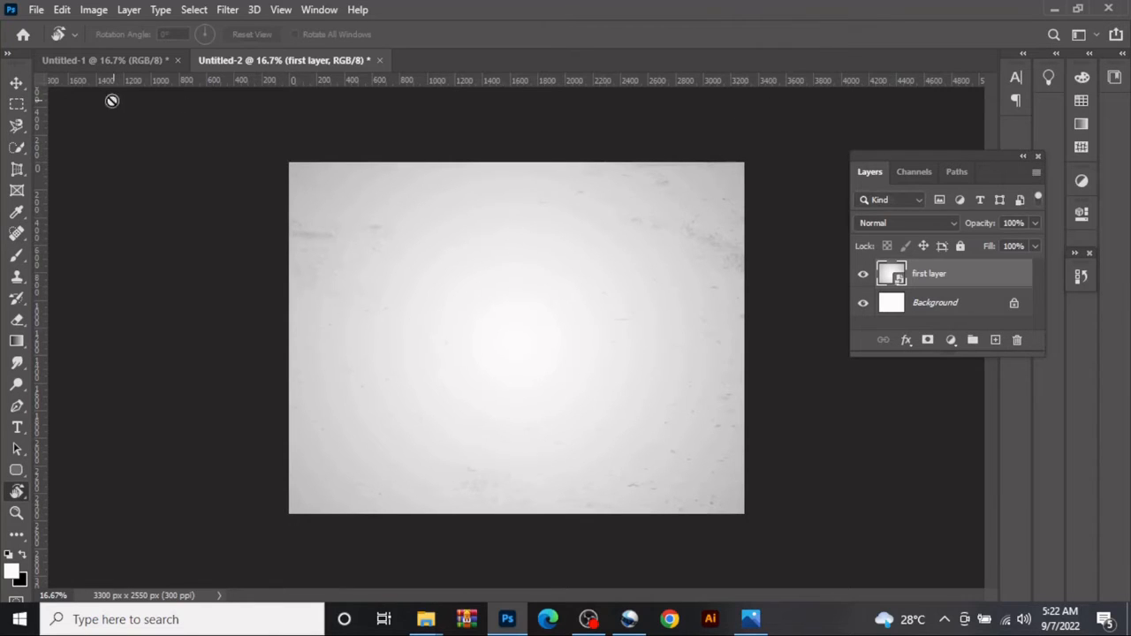
left_click(9, 84)
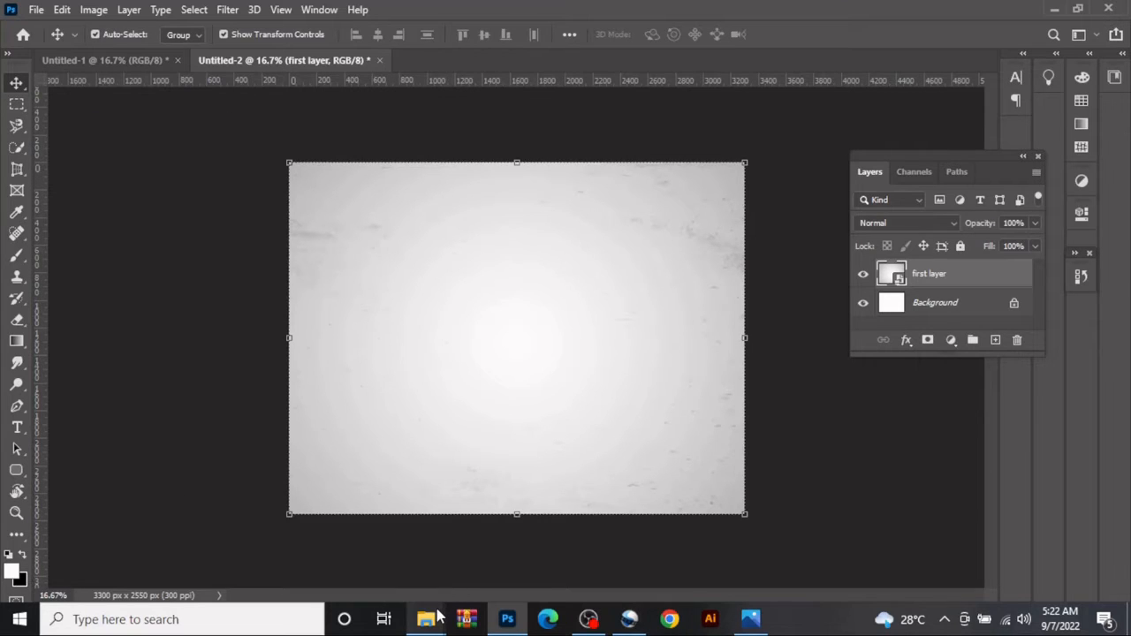
- Place the Pngtree food doodle vector image from the landscape burger folder over the background at its fitted size
mouse_move(439, 616)
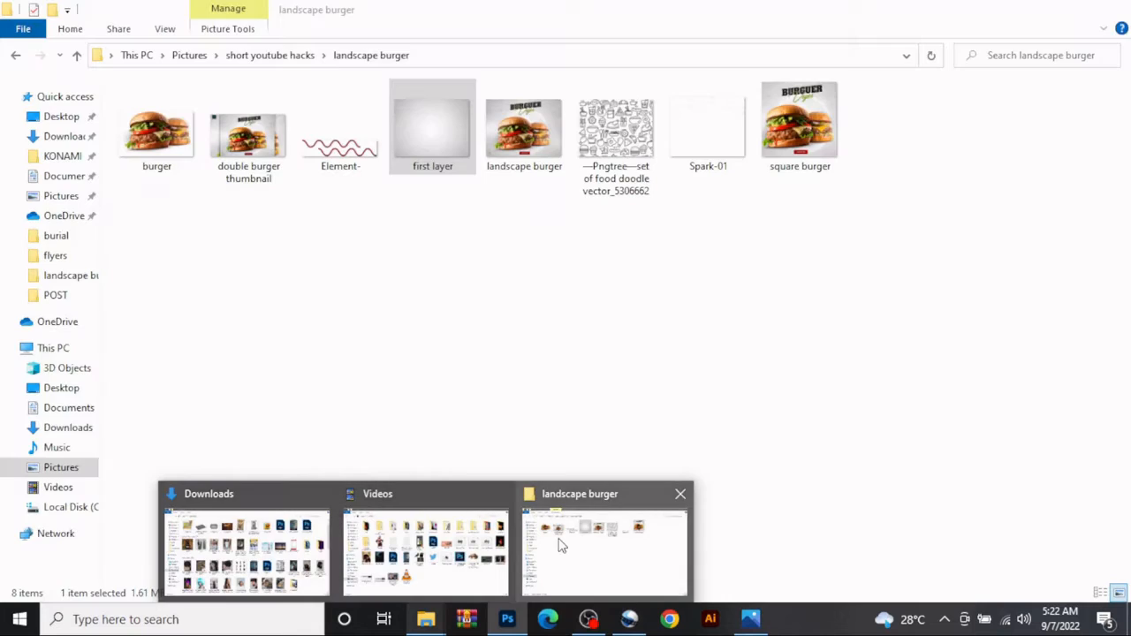
left_click(560, 546)
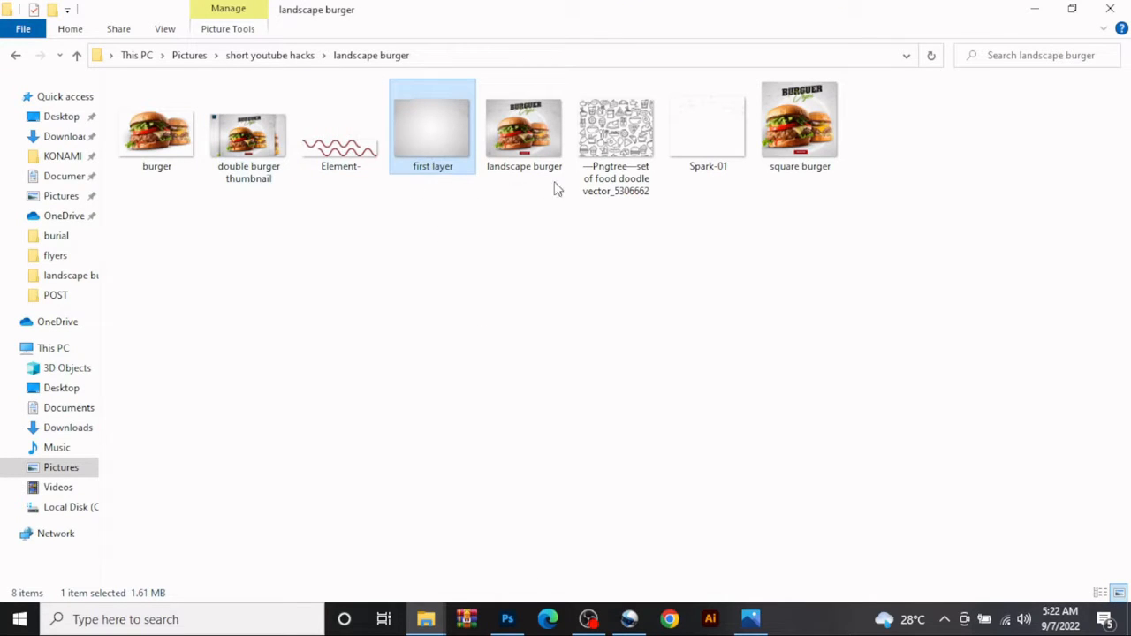
mouse_move(629, 181)
left_mouse_down()
mouse_move(586, 394)
mouse_move(508, 621)
mouse_move(494, 399)
left_mouse_up()
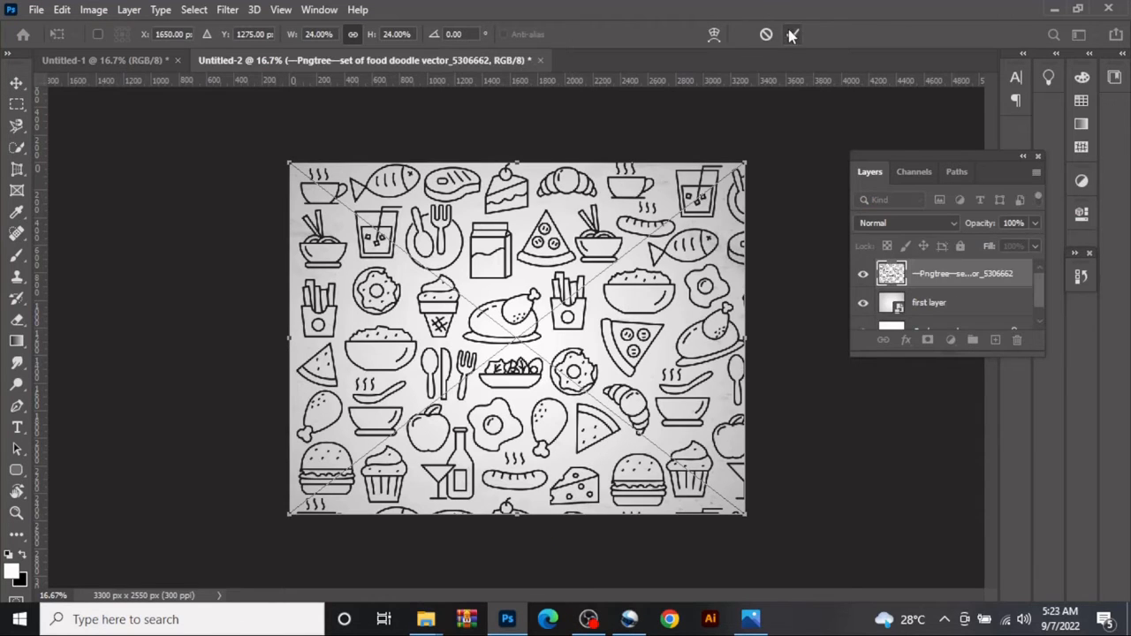
left_click(791, 35)
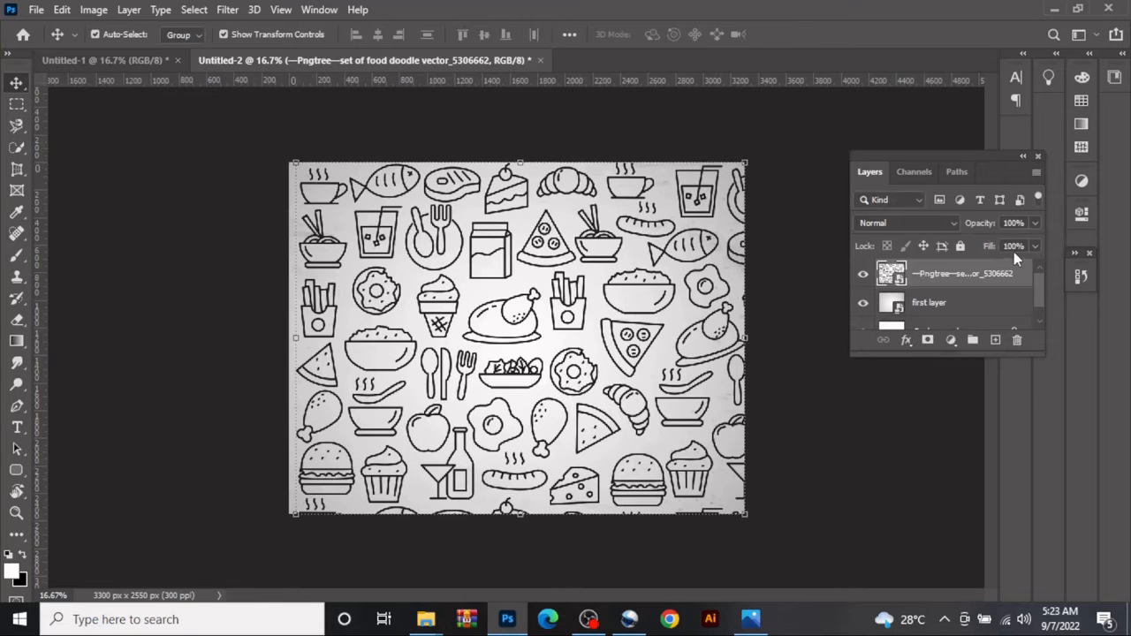
- Set the food doodle layer's Fill to 5%
left_click(1014, 248)
type("6")
key("Return")
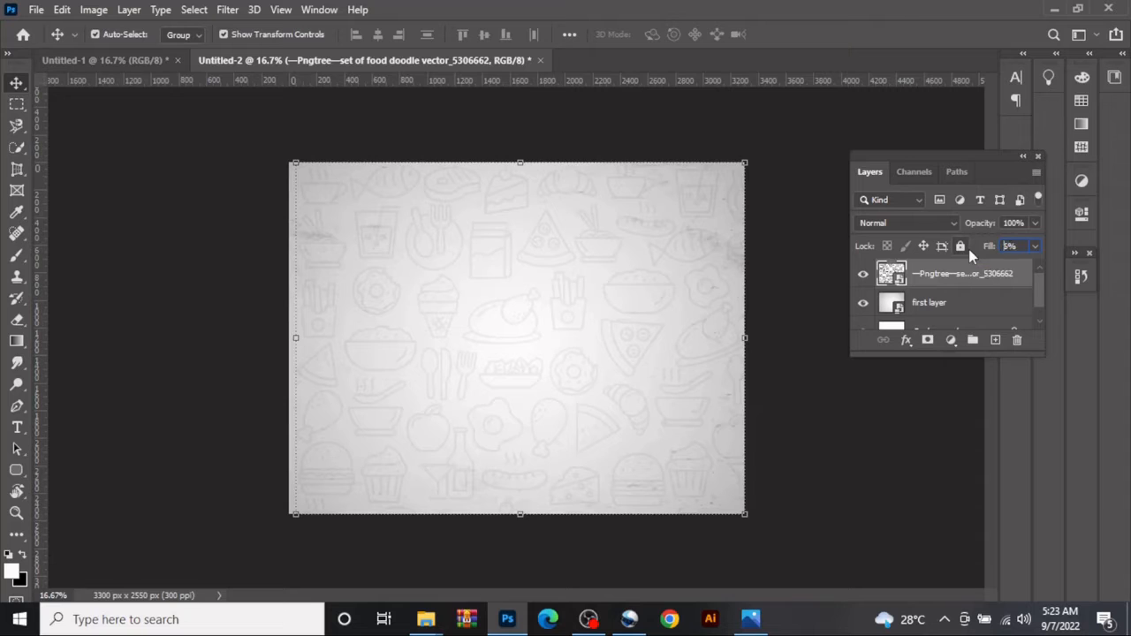
key("Return")
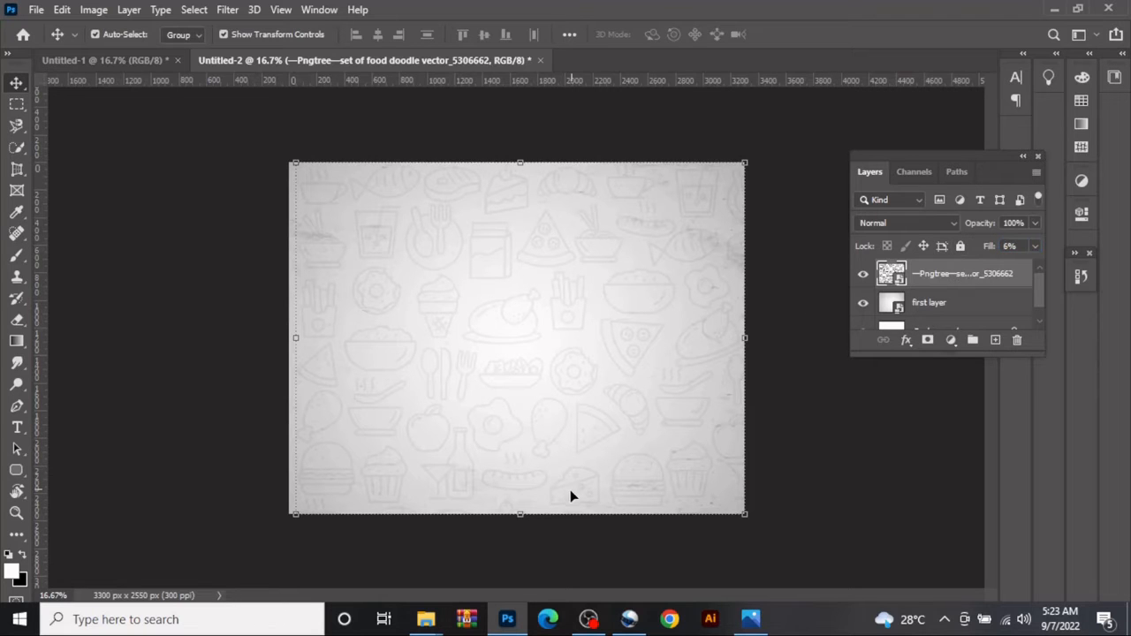
- Place the red wavy "Element-" image from the landscape burger folder into the design
mouse_move(425, 618)
mouse_move(422, 599)
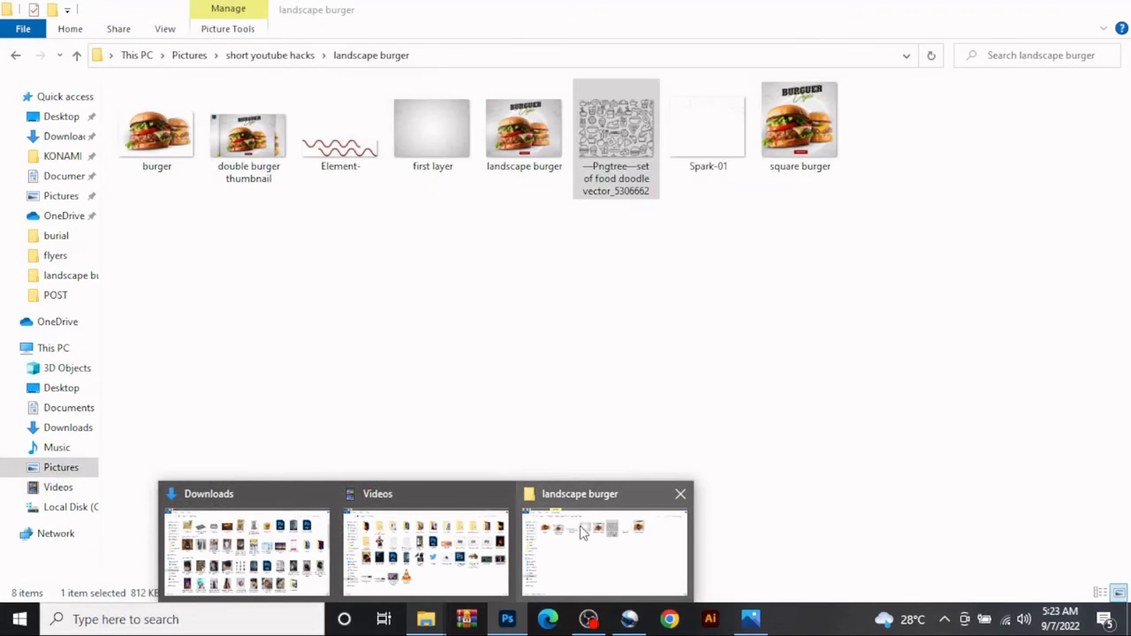
left_click(581, 532)
left_click_drag(329, 135, 447, 405)
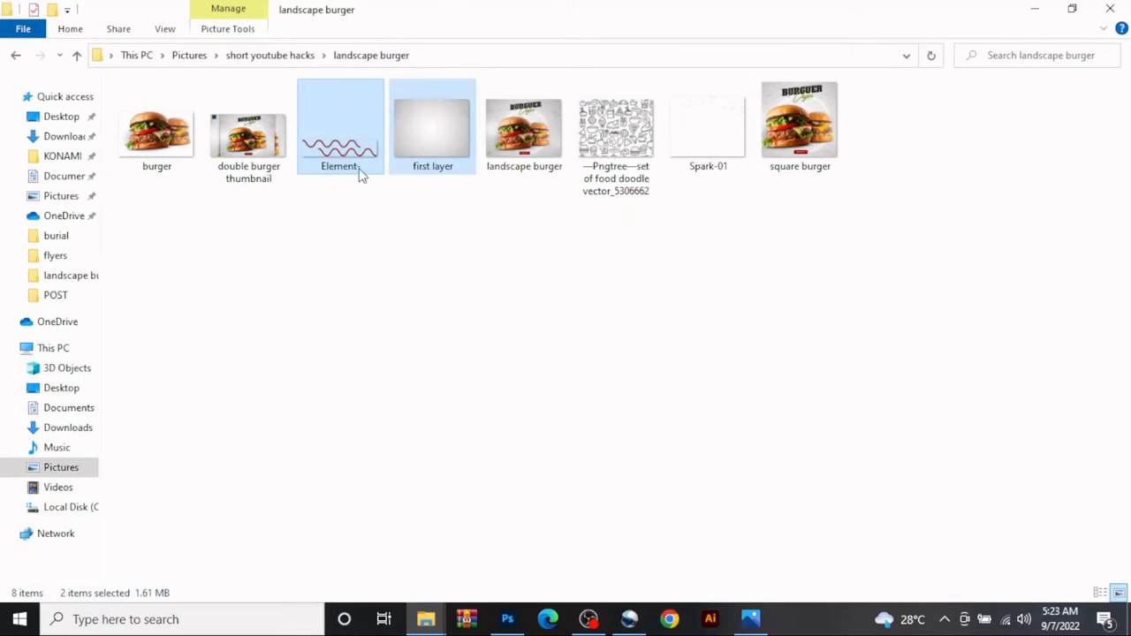
left_click(355, 145)
left_click_drag(355, 145, 376, 411)
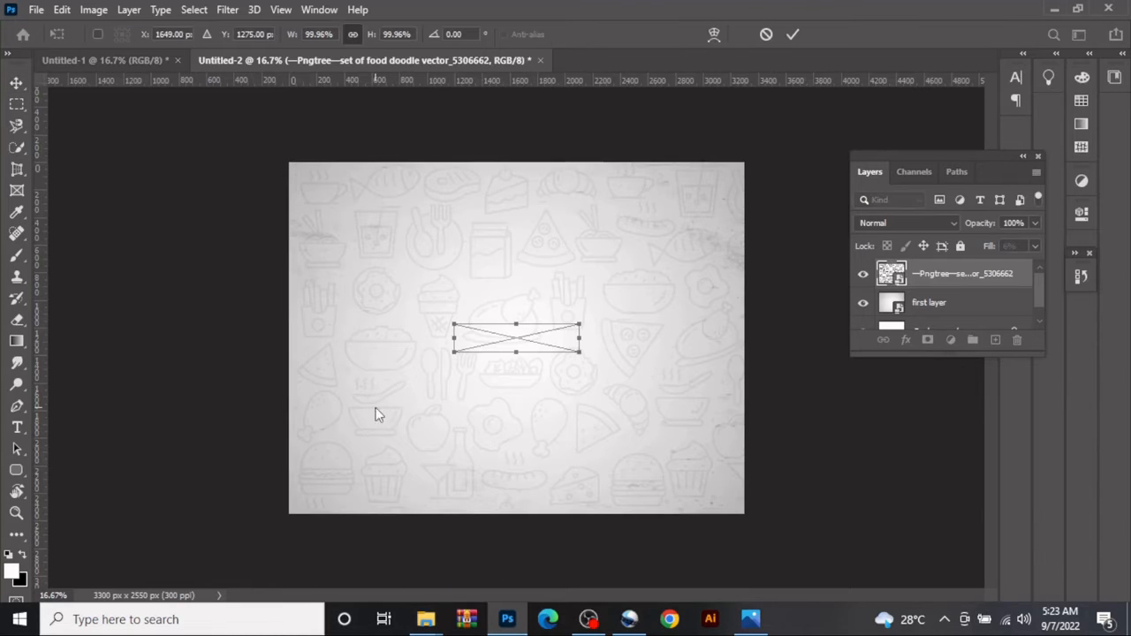
- Rotate the wavy element about 50° and move it to the canvas's lower-left corner, running slightly past the bottom edge
left_click_drag(610, 362, 612, 386)
left_click_drag(522, 353, 328, 484)
left_click(790, 42)
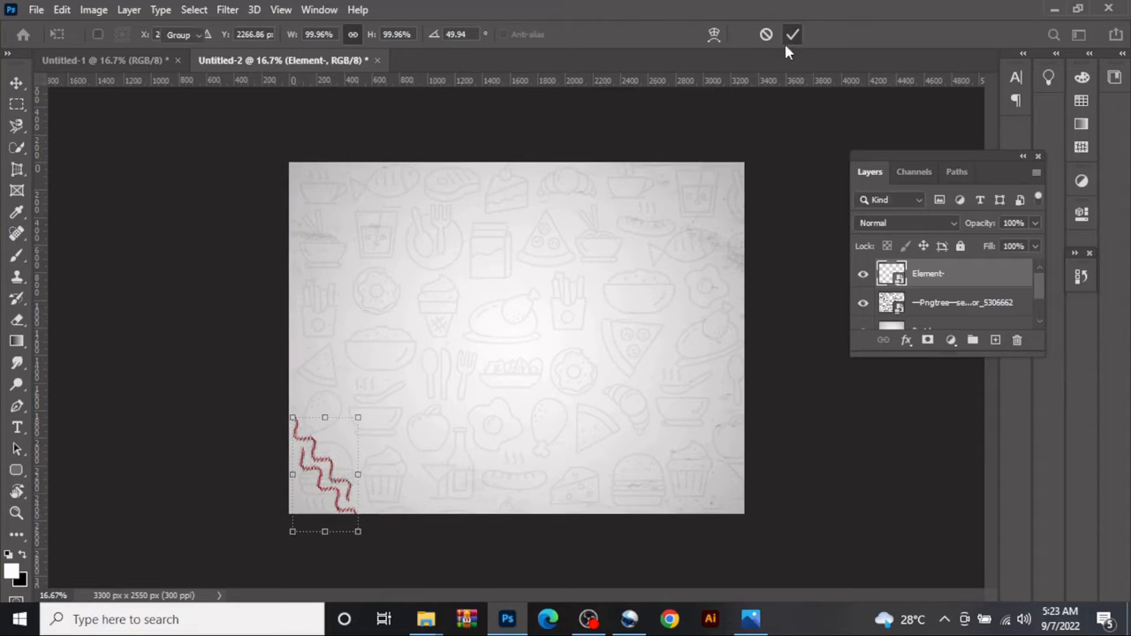
left_click(212, 239)
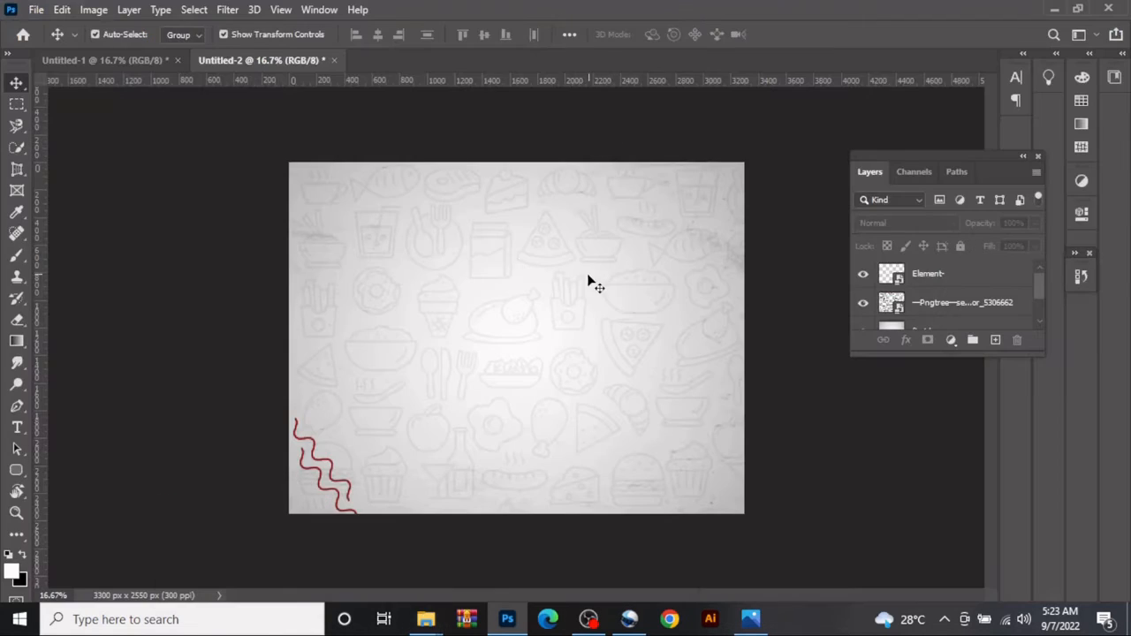
- Draw a circle about 1518 px in diameter slightly below the canvas centre, above the "Element-" layer
left_click(944, 288)
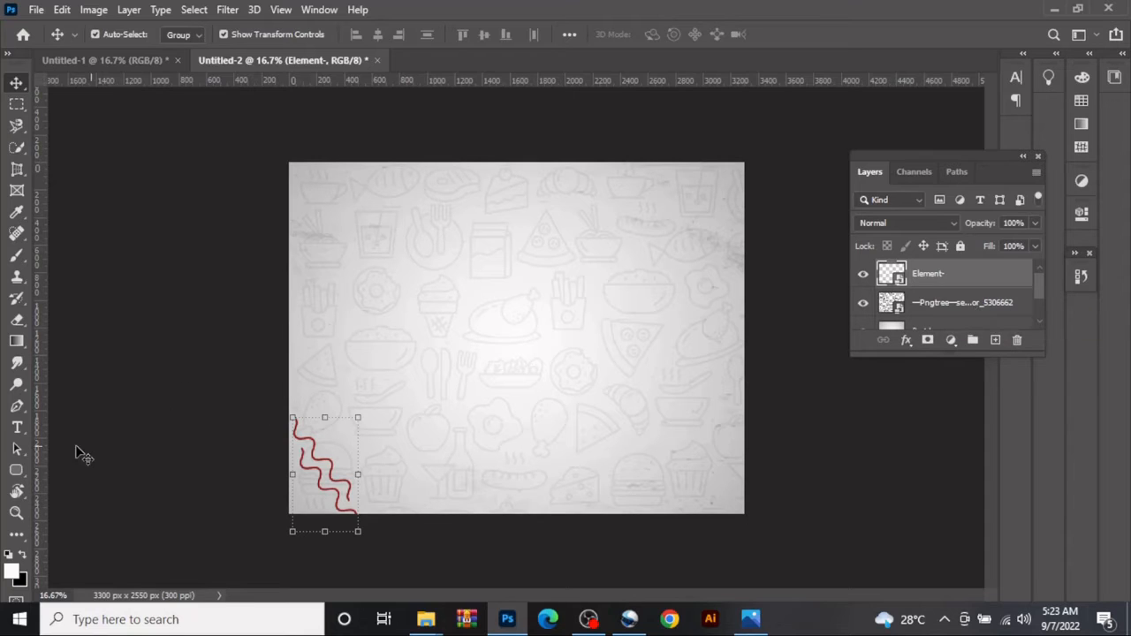
left_click(16, 470)
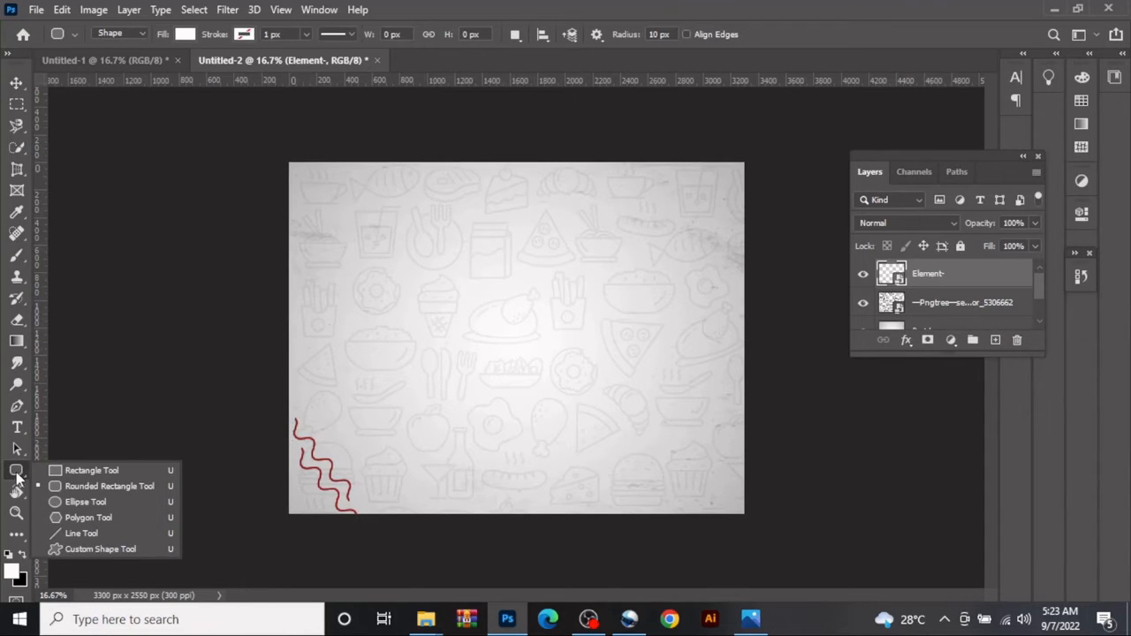
left_click(72, 504)
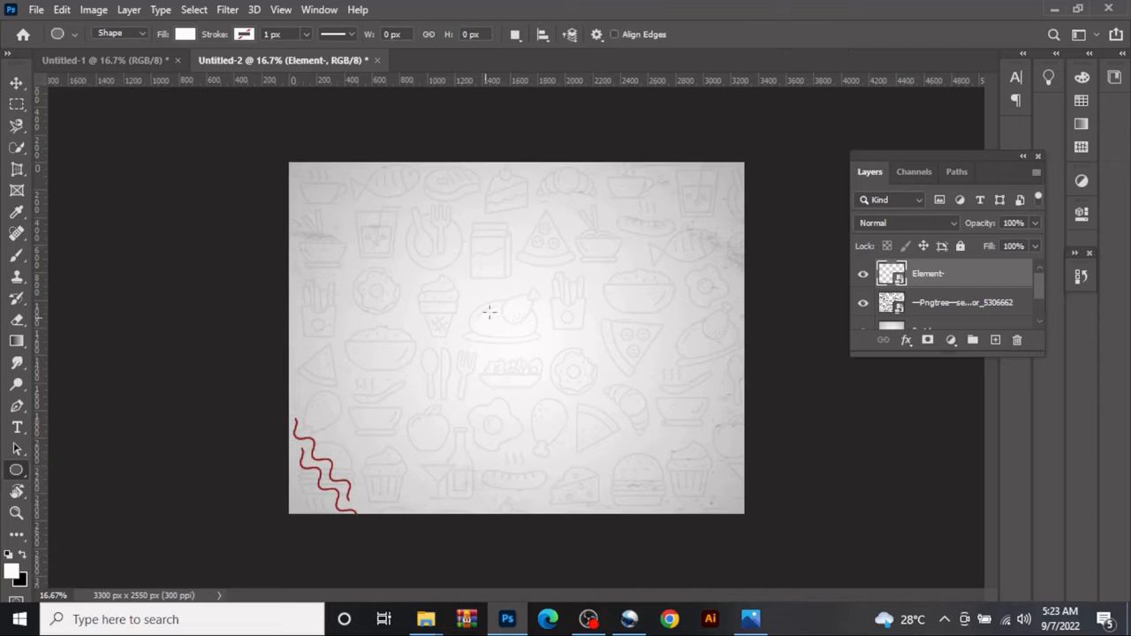
left_click_drag(431, 276, 651, 587)
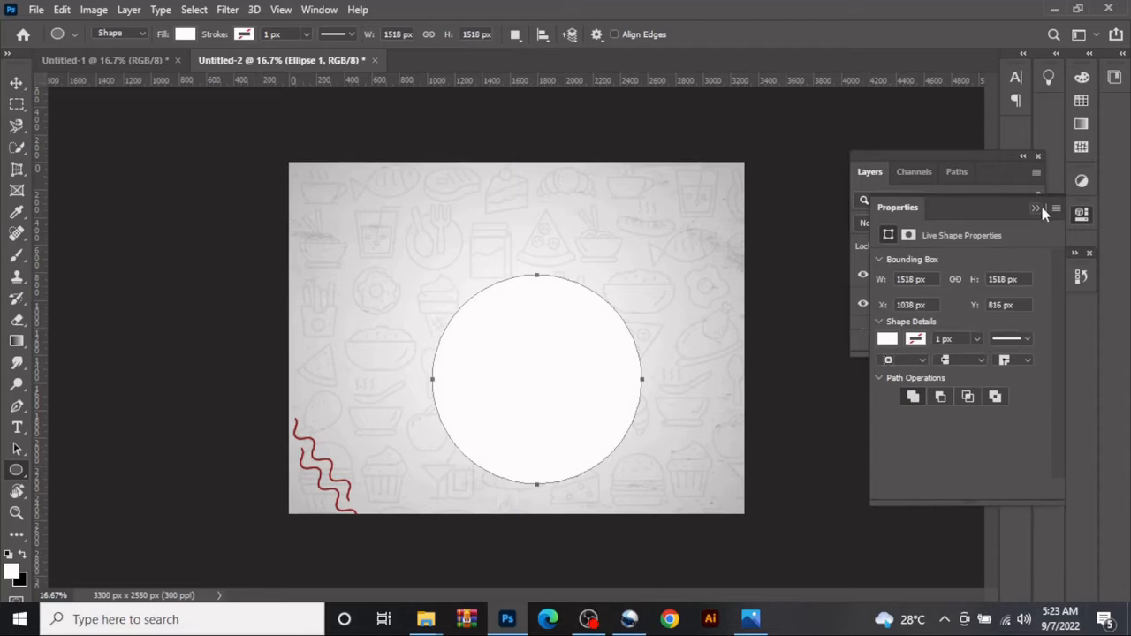
- Set the circle's fill to no color
left_click(886, 340)
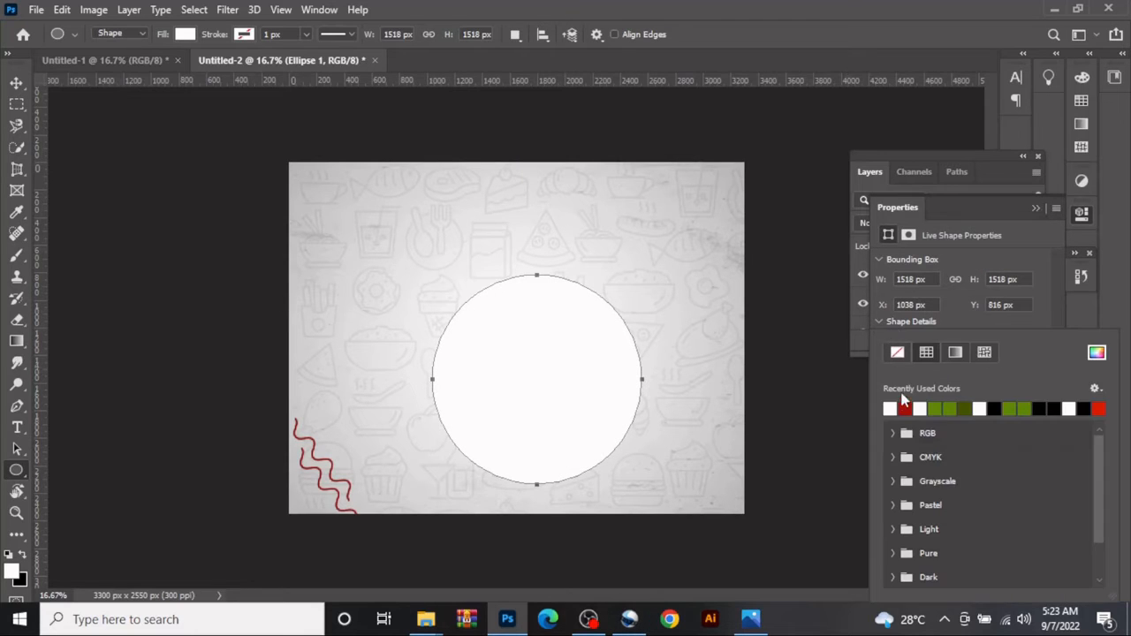
left_click(897, 354)
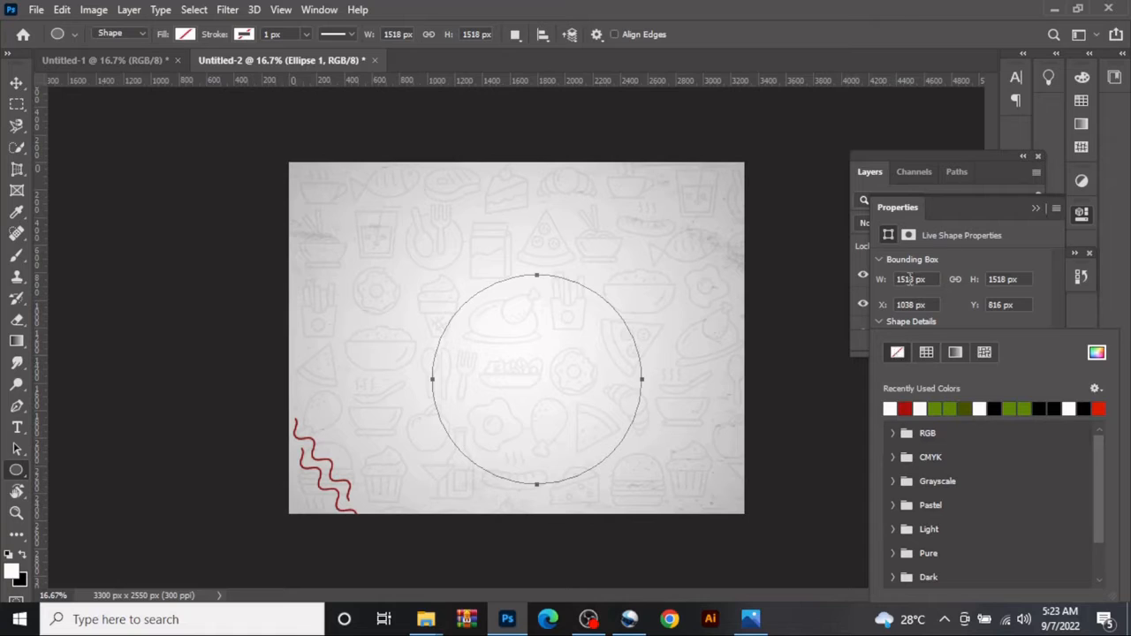
left_click(1030, 209)
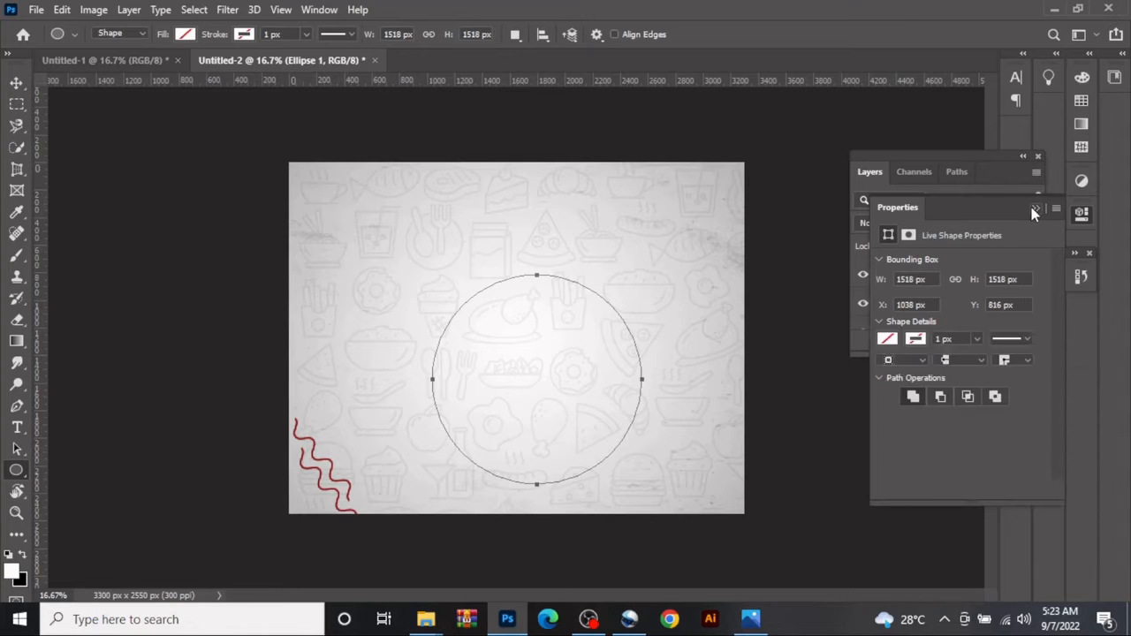
left_click(1030, 210)
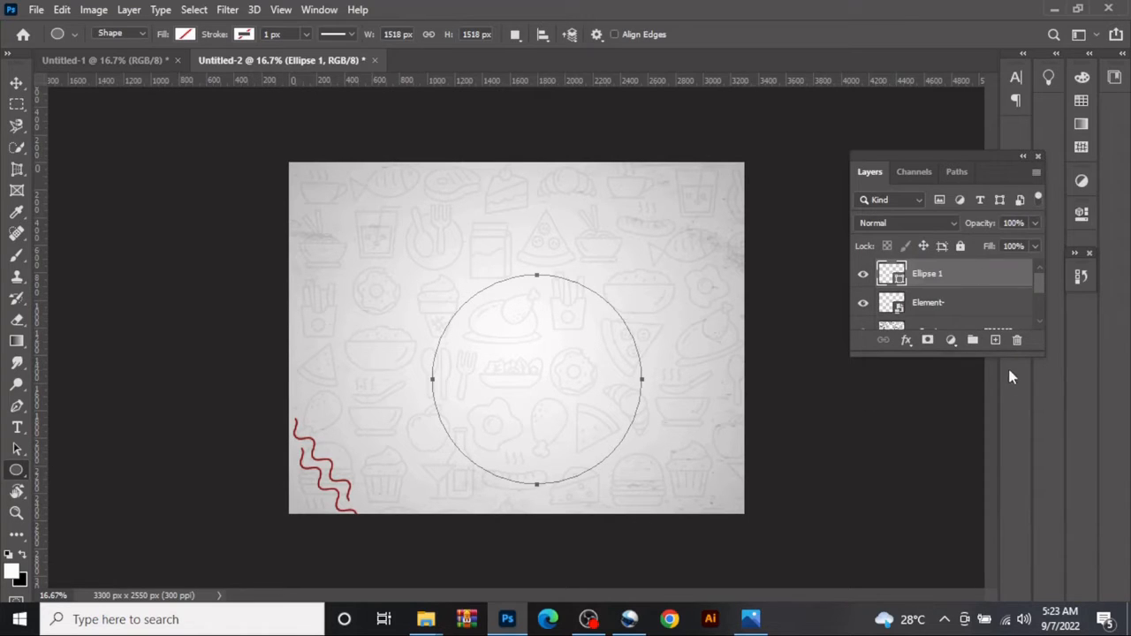
- Add a Stroke layer style to the circle and set its color to white
left_click(15, 82)
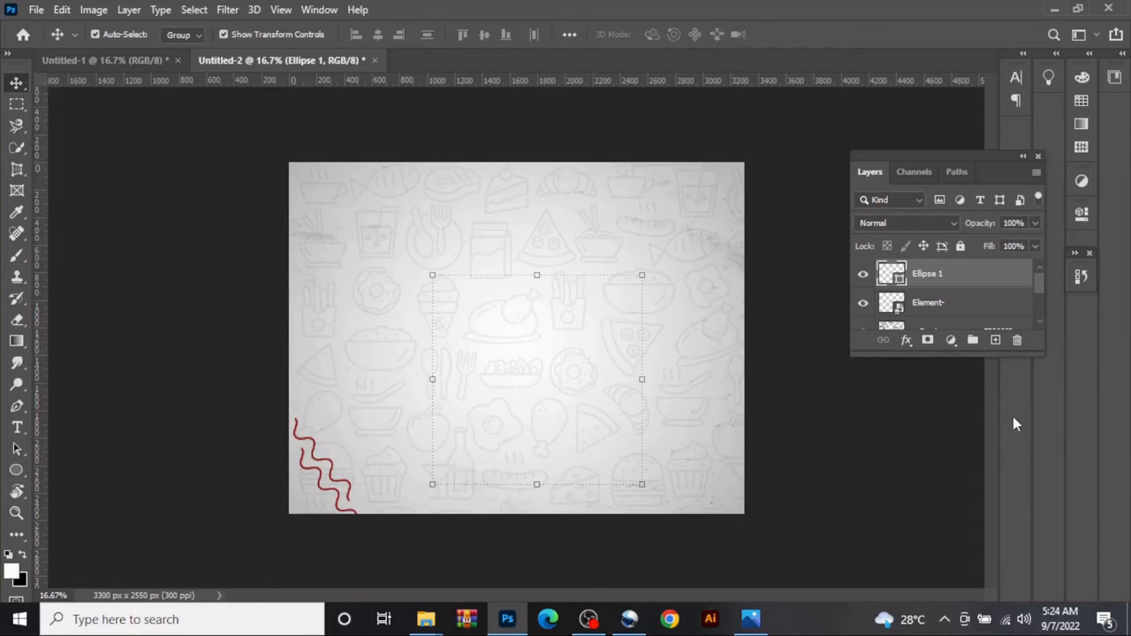
left_click(906, 343)
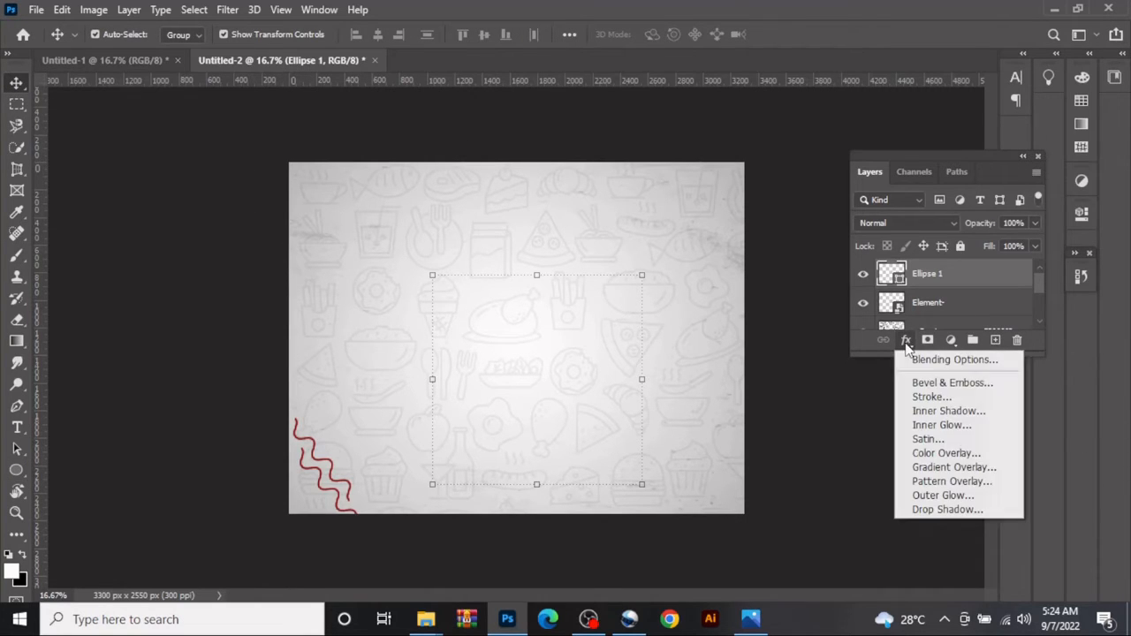
left_click(955, 401)
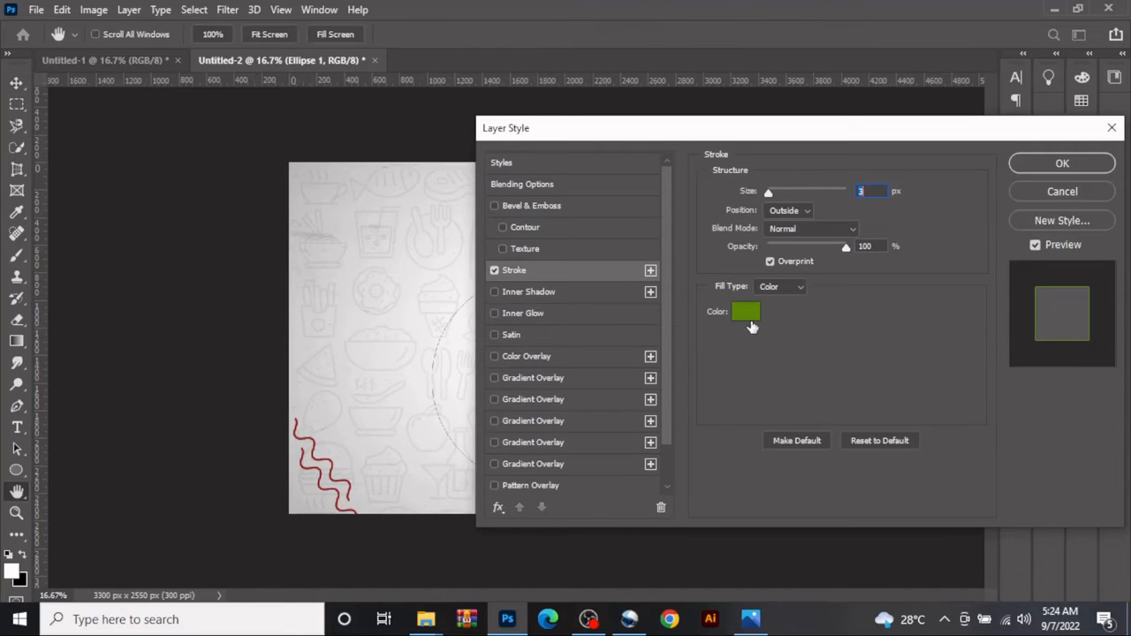
left_click(748, 322)
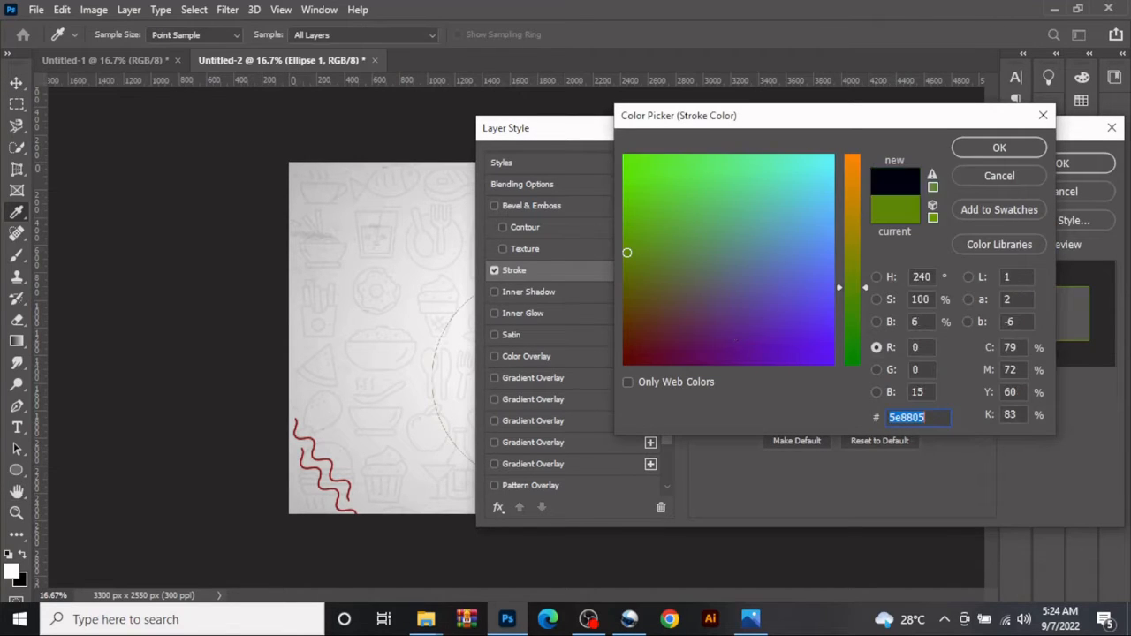
type("FFF")
left_click(999, 149)
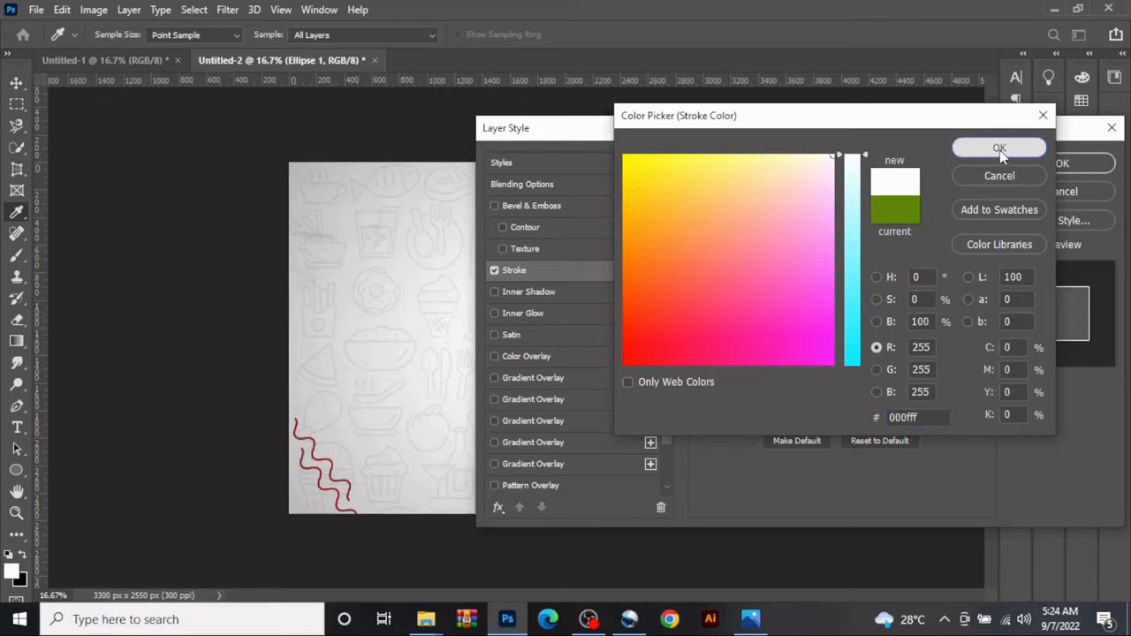
- Set the circle's stroke size to 25 px, keeping its position Outside, and apply the layer style
left_click_drag(868, 144, 1023, 145)
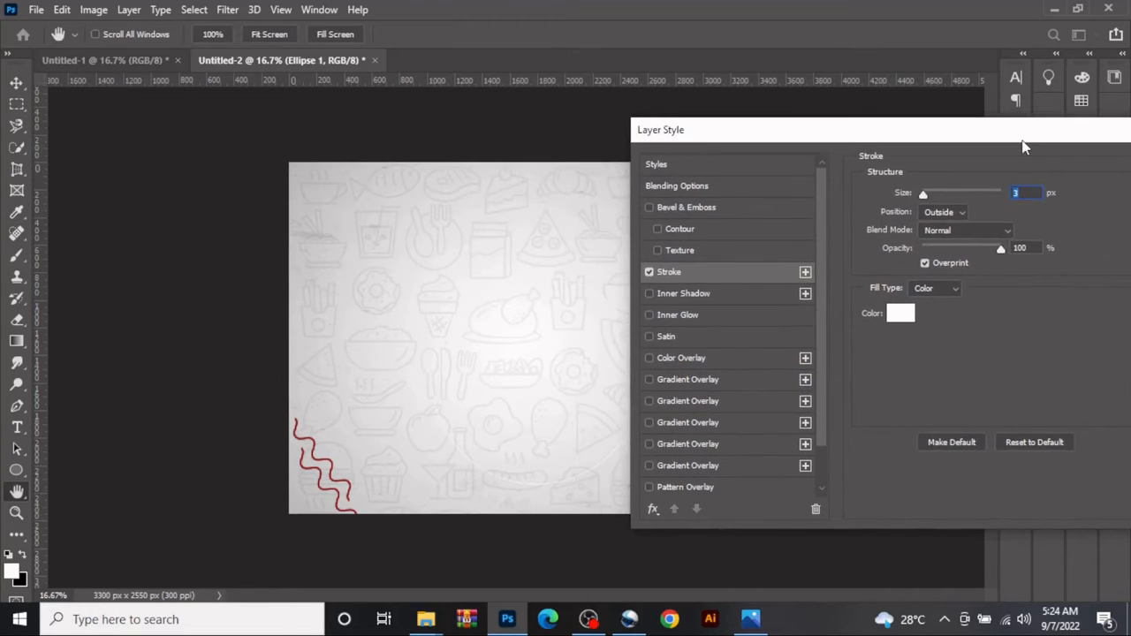
mouse_move(941, 196)
left_mouse_down()
mouse_move(949, 191)
mouse_move(937, 196)
left_mouse_up()
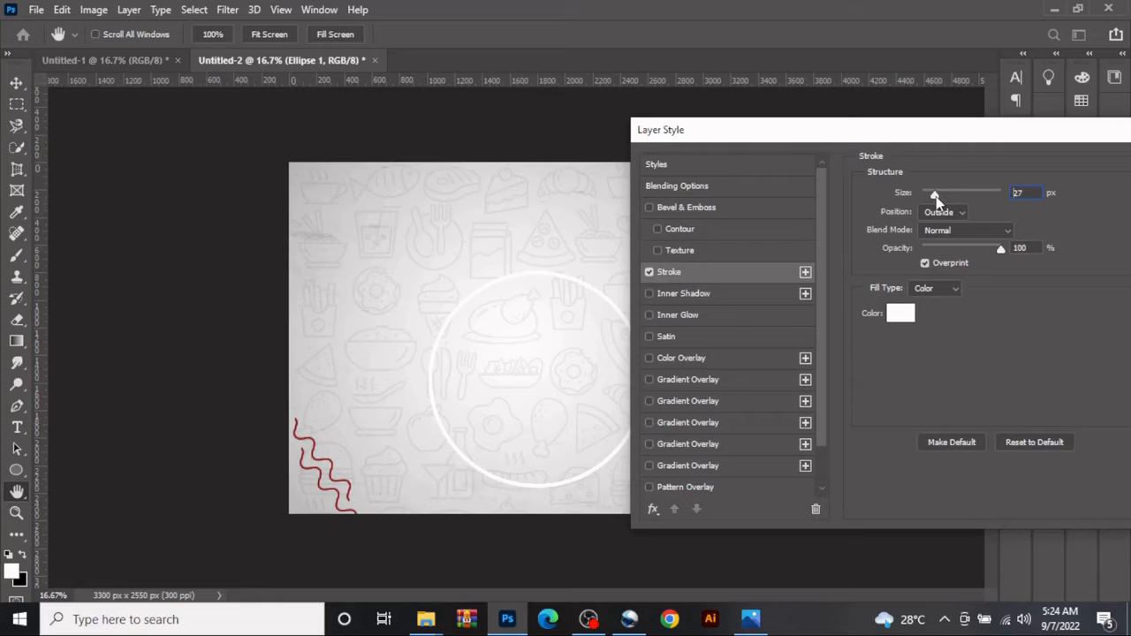
left_click_drag(934, 198, 938, 200)
type("25")
left_click_drag(938, 133, 749, 162)
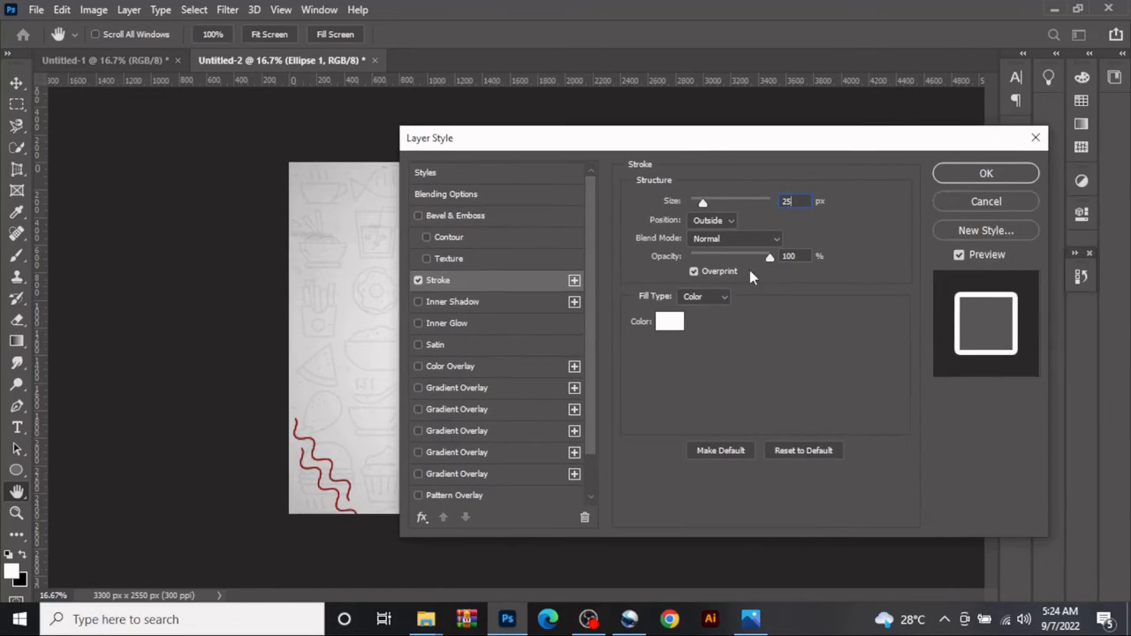
left_click(990, 172)
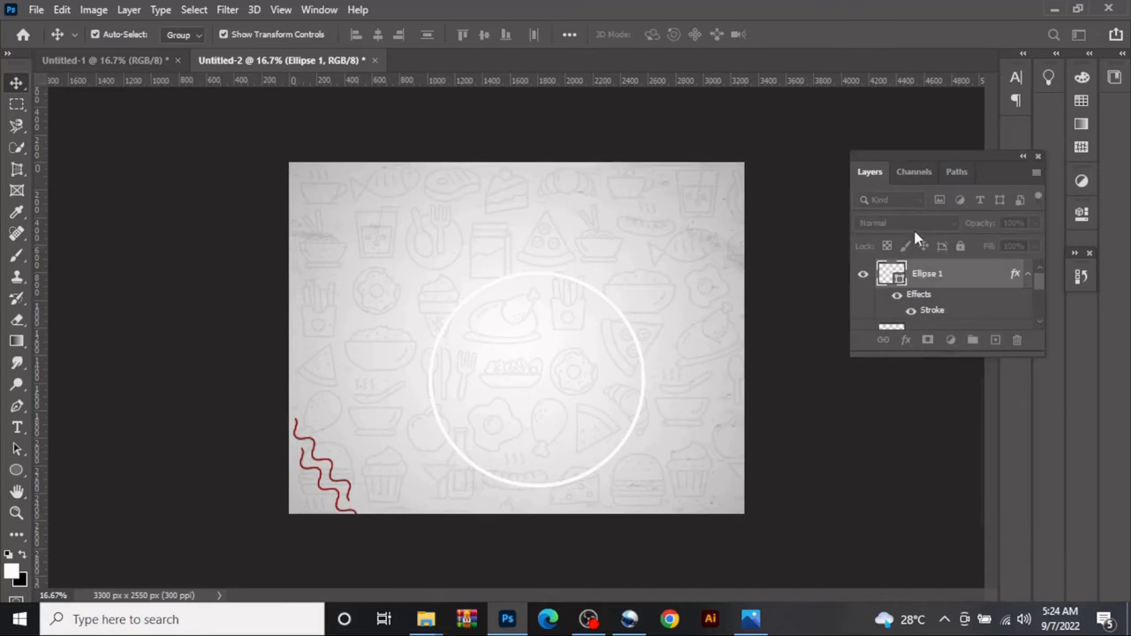
- Add a white Outer Glow at 100% opacity and 92 px size to the circle, and move the circle to the canvas centre
left_click(905, 341)
left_click(942, 496)
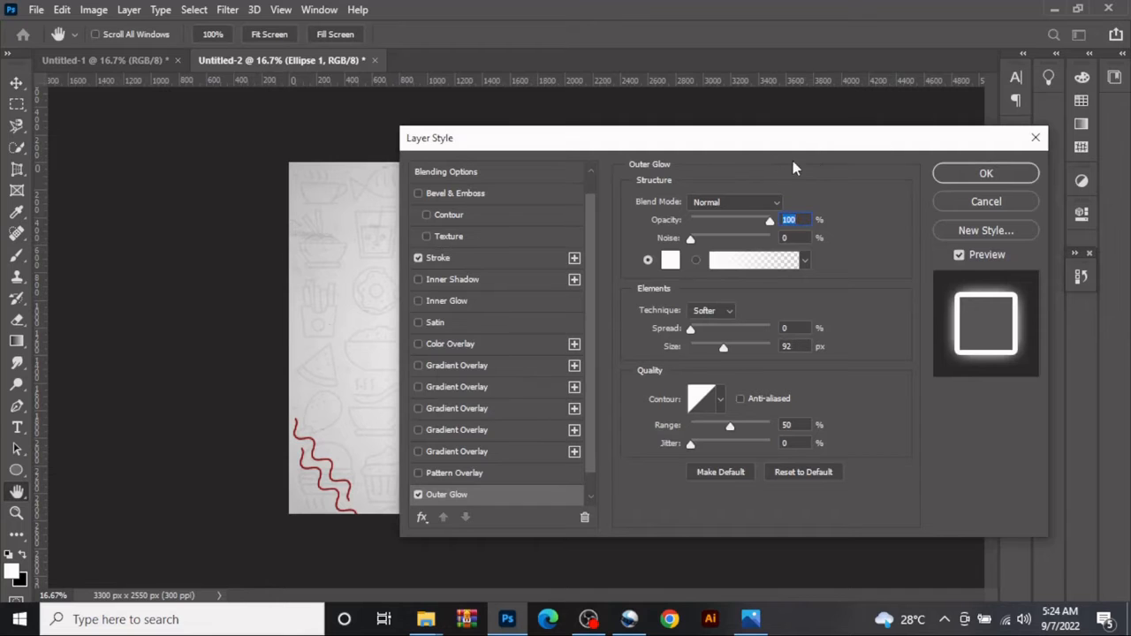
left_click_drag(755, 150, 848, 130)
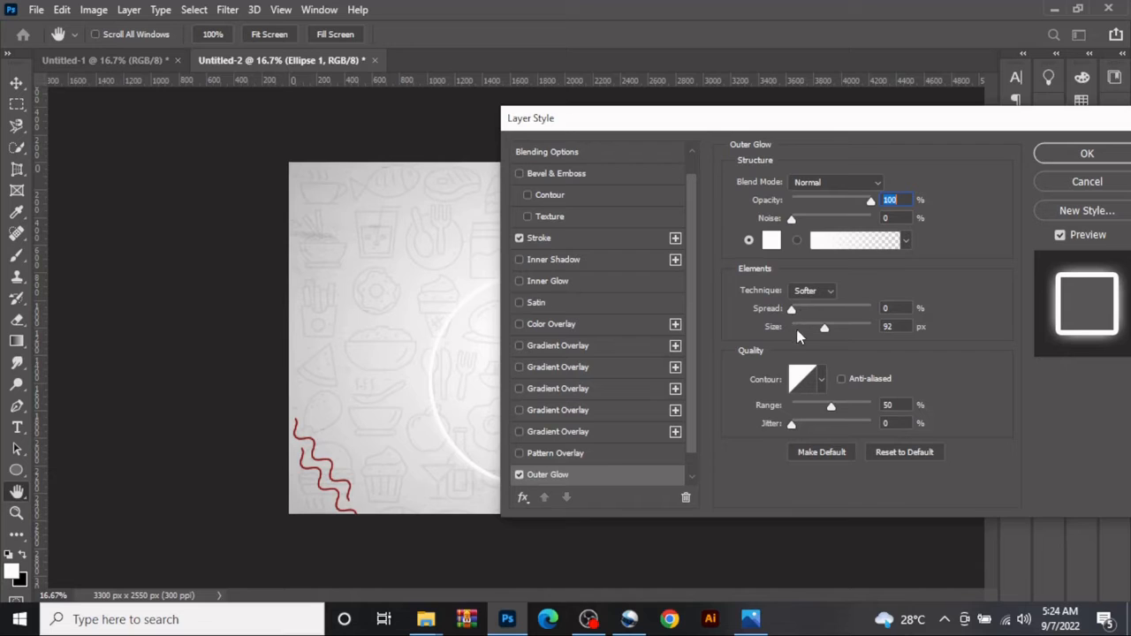
left_click(1087, 154)
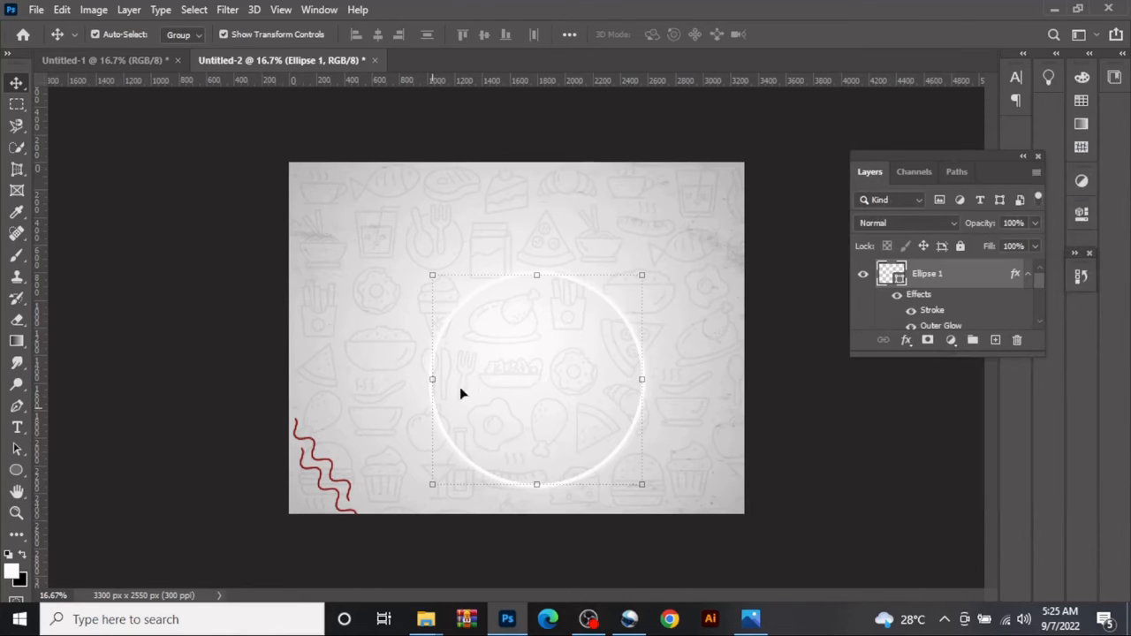
left_click_drag(502, 367, 483, 342)
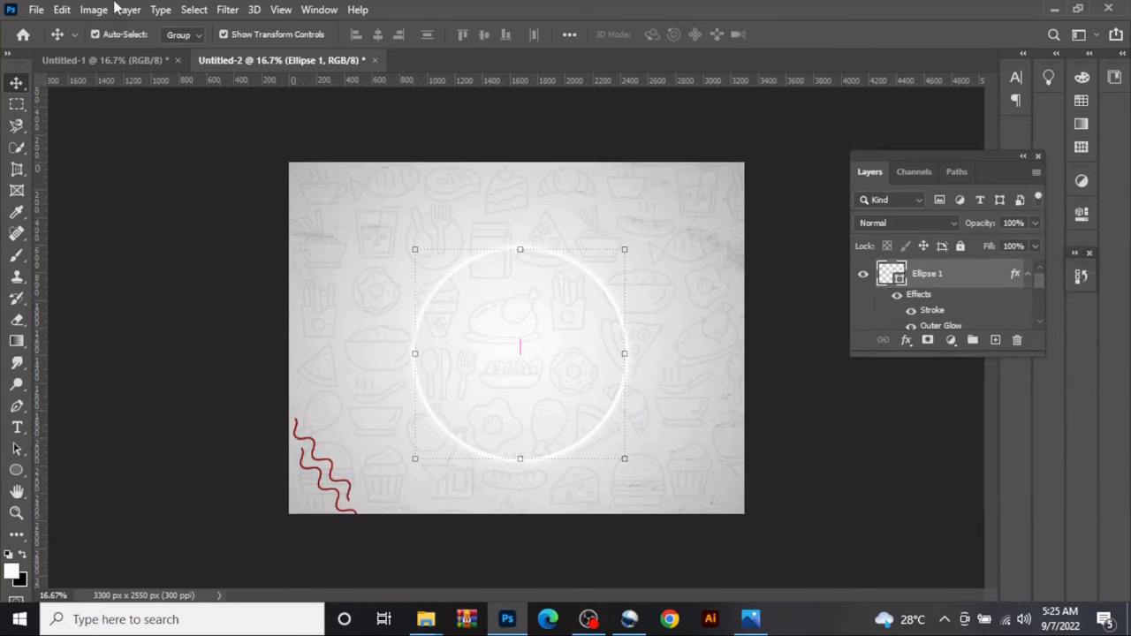
- Convert the circle to a smart object and apply a Gaussian Blur with a radius of about 10 px
left_click(225, 10)
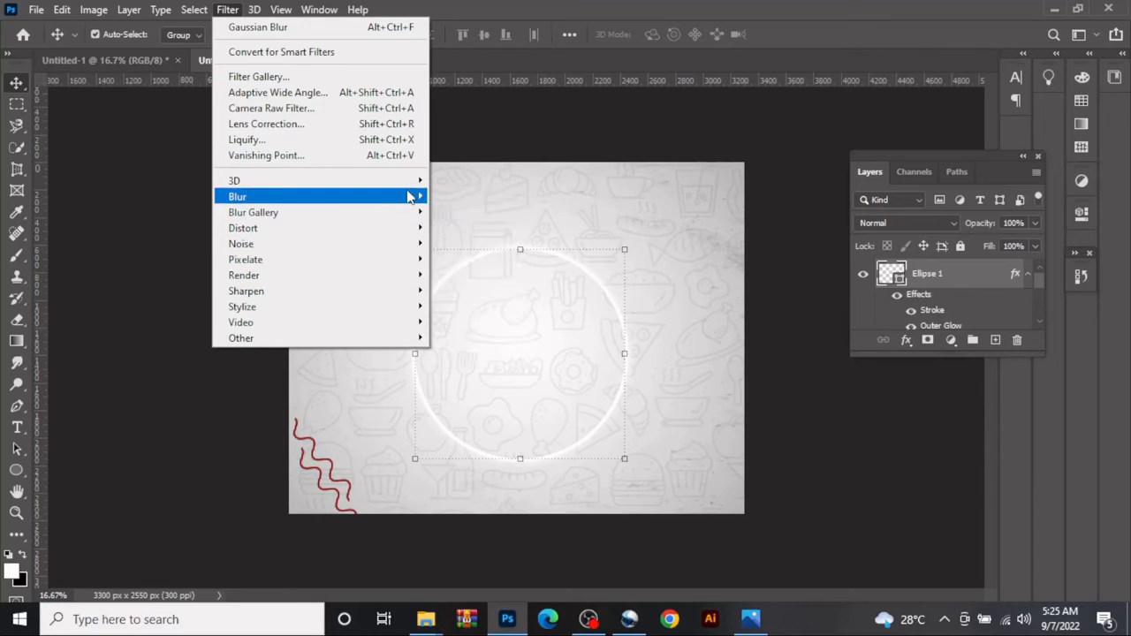
mouse_move(410, 196)
left_click(469, 259)
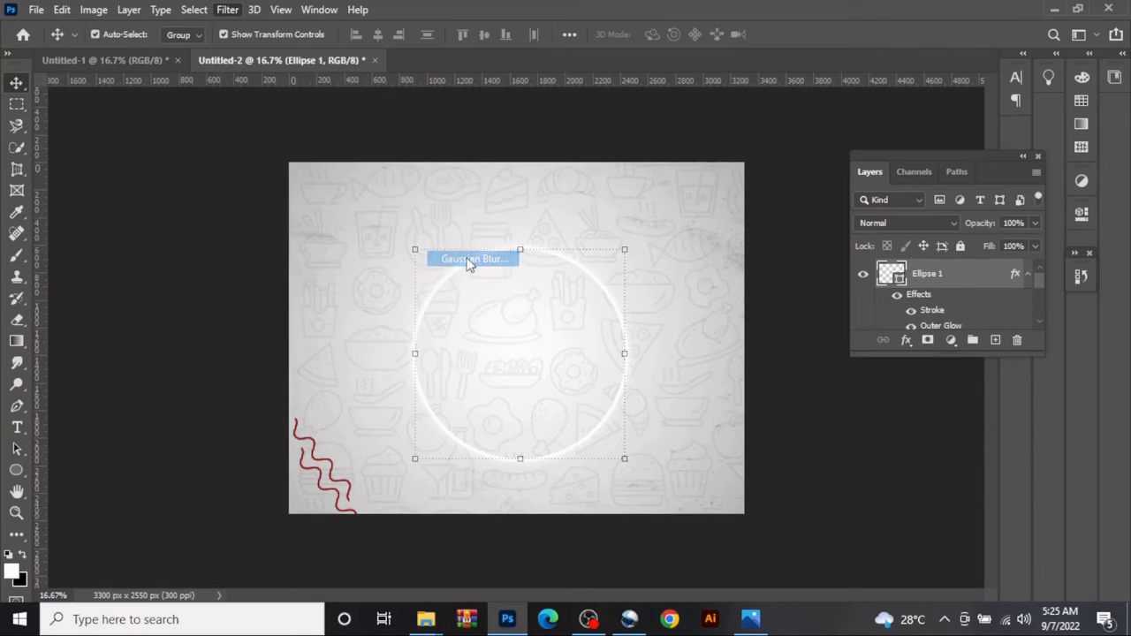
left_click(522, 241)
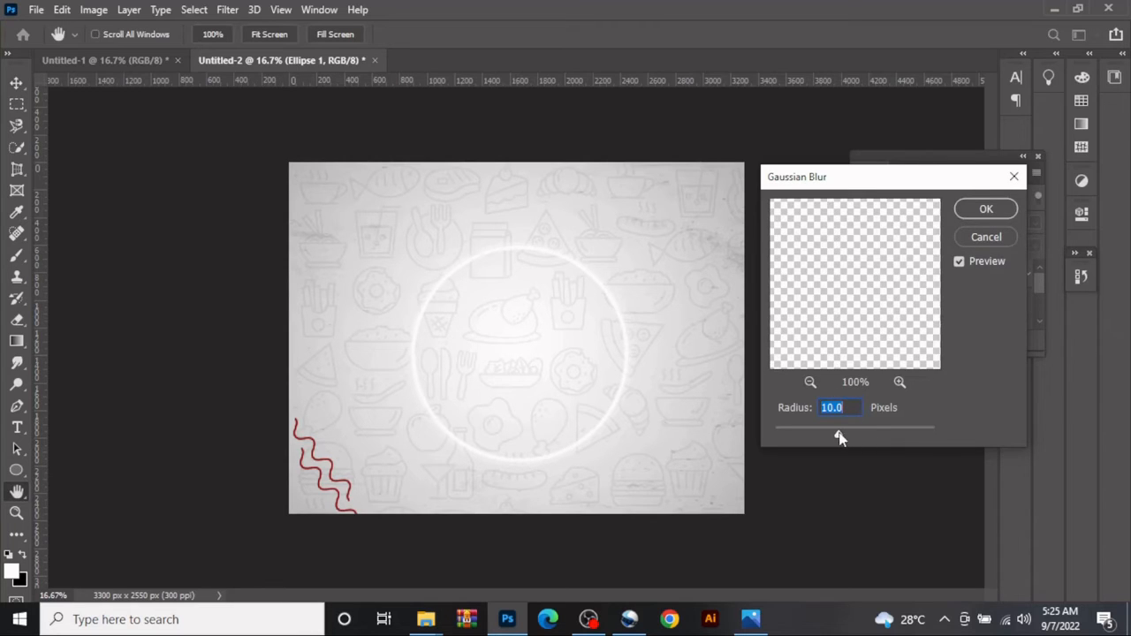
left_click_drag(840, 433, 841, 433)
left_click(981, 210)
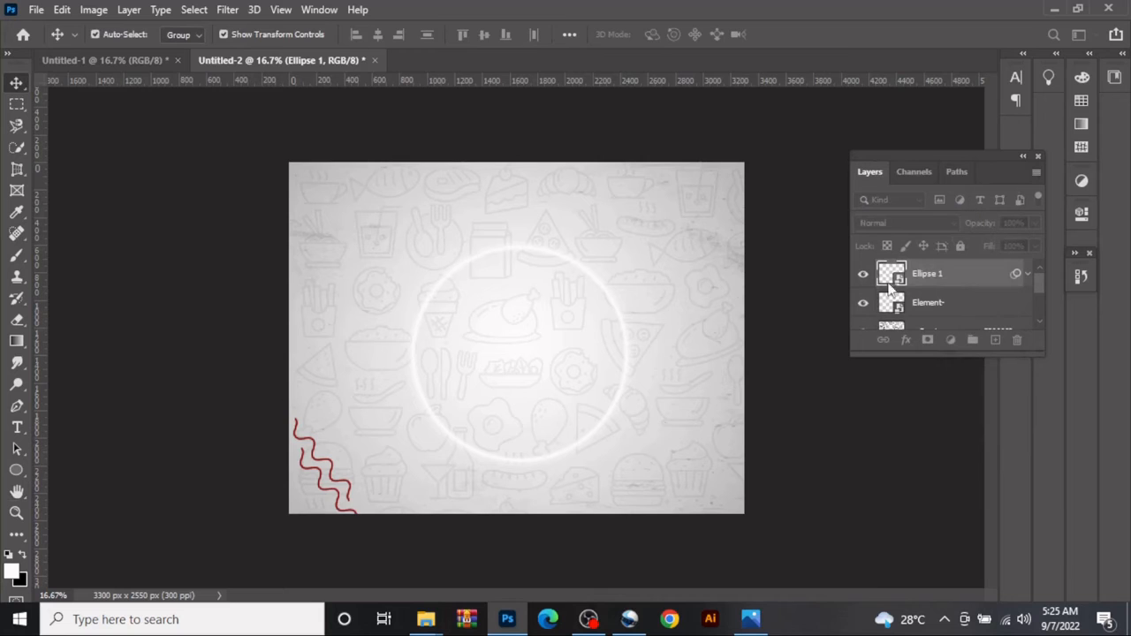
- Place the burger image from the landscape burger folder into the Untitled-2 document
mouse_move(426, 621)
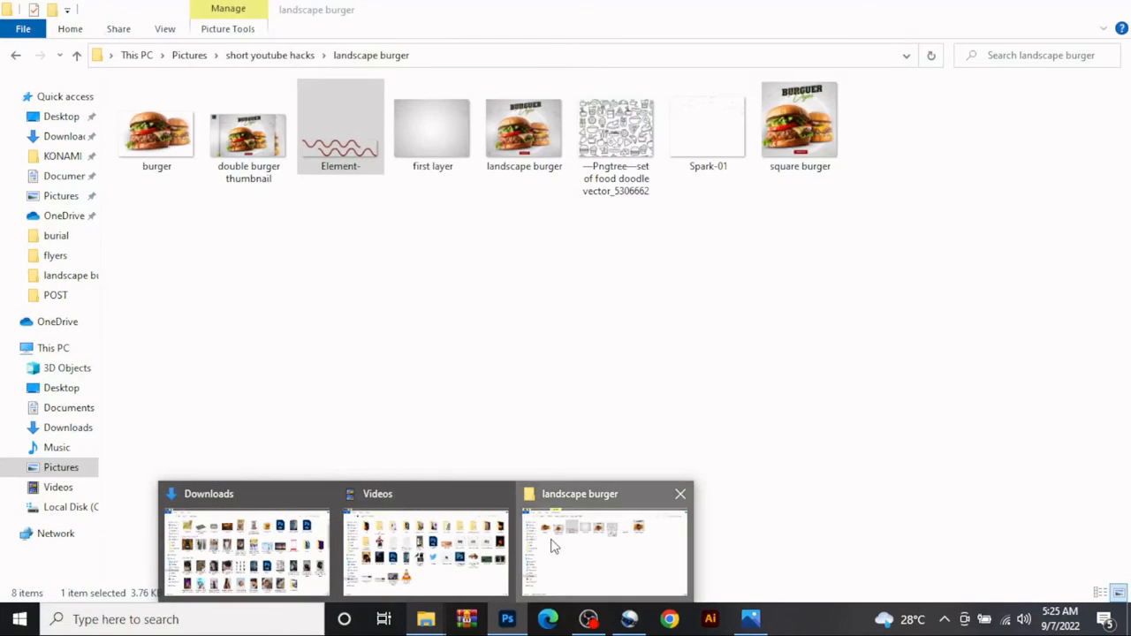
left_click(552, 546)
left_click_drag(177, 137, 528, 625)
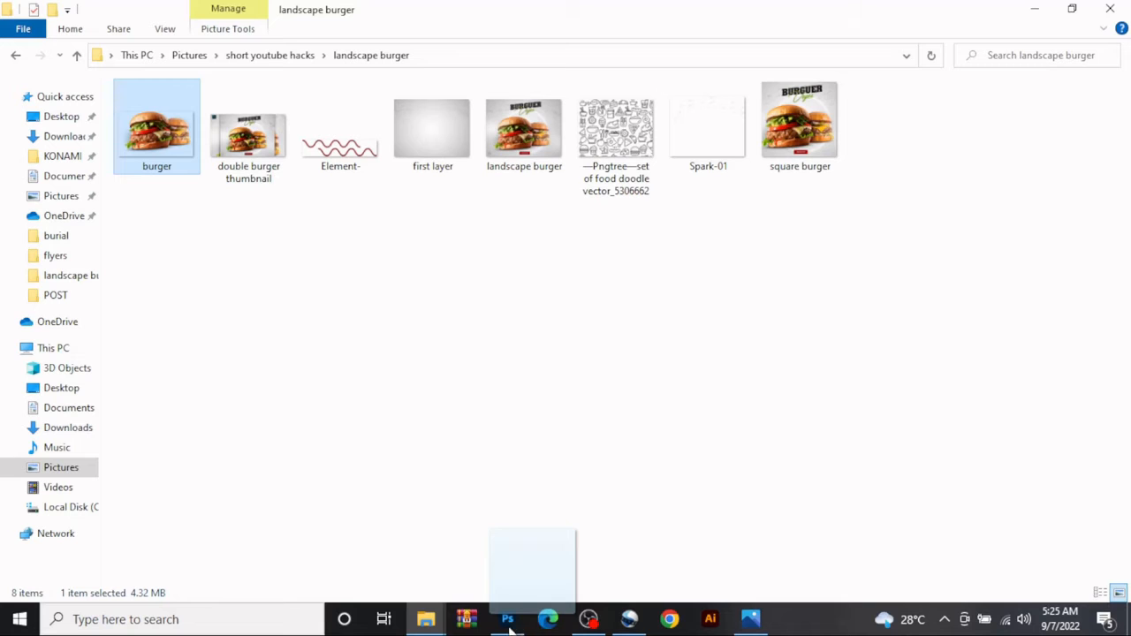
left_click_drag(510, 623, 502, 280)
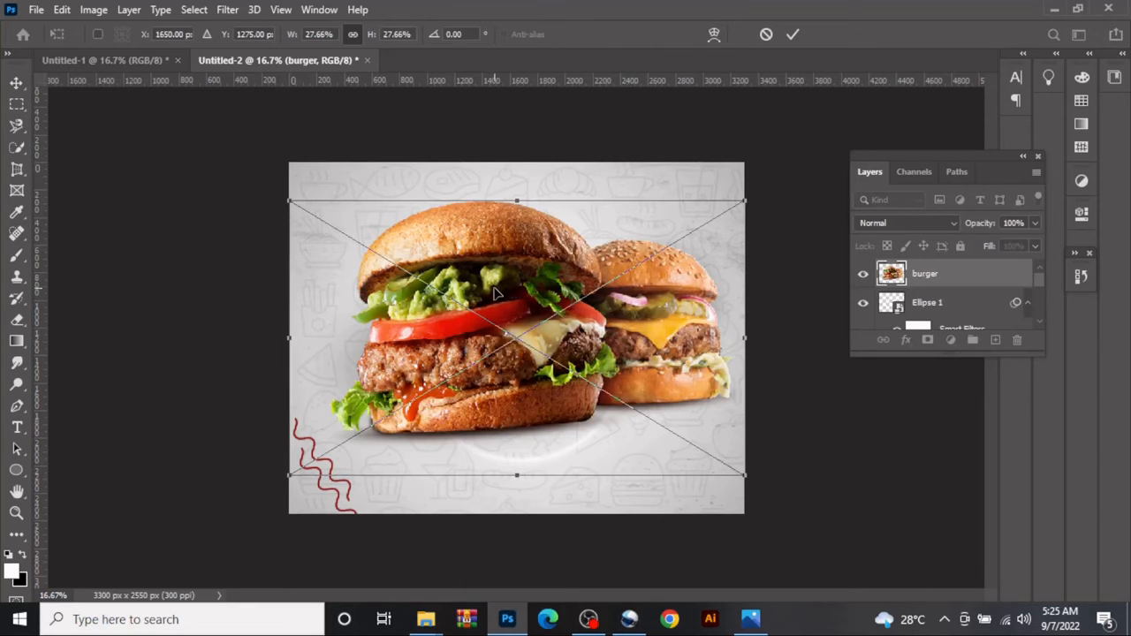
- Scale the burger image proportionally to about 24% and position it over the glowing circle, slightly below the canvas centre
left_click_drag(513, 198, 509, 259)
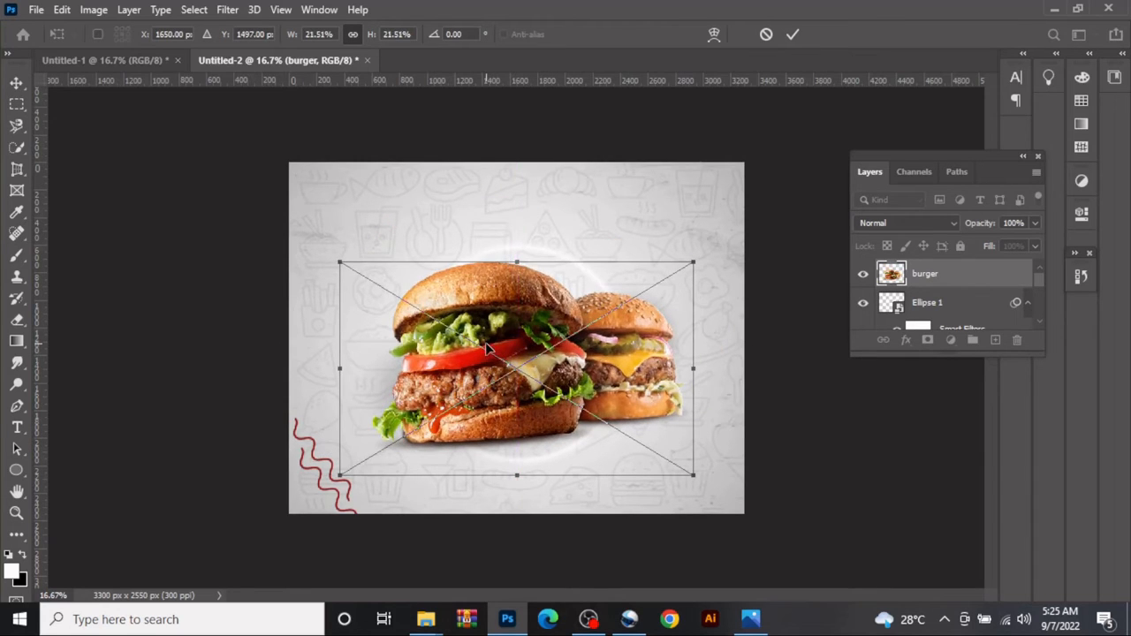
left_click_drag(488, 347, 484, 362)
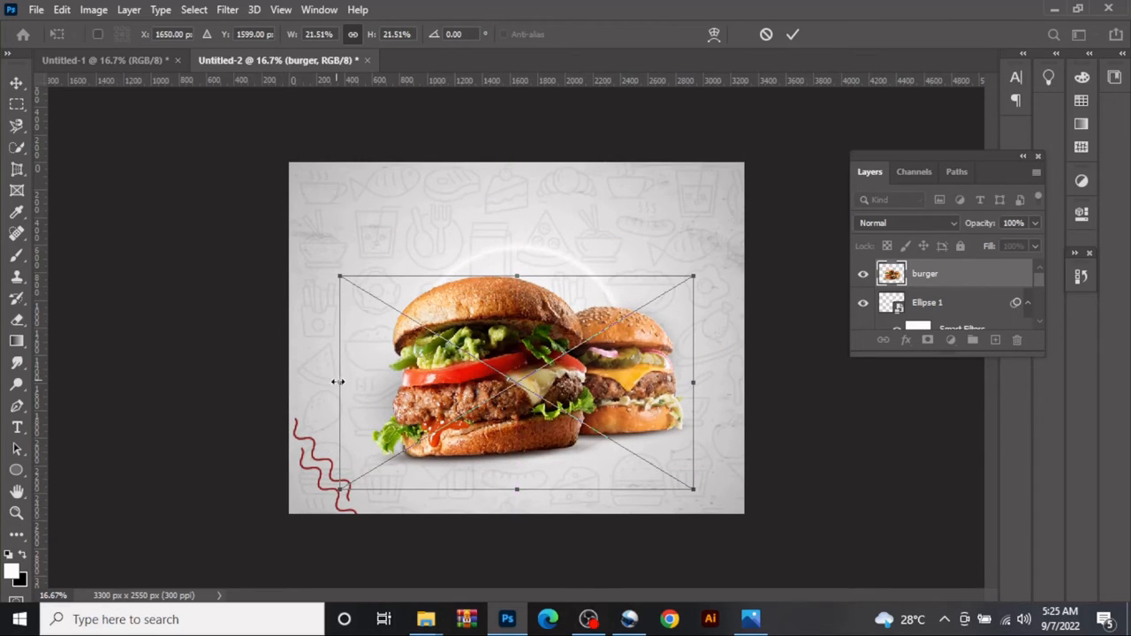
left_click_drag(346, 387, 324, 375)
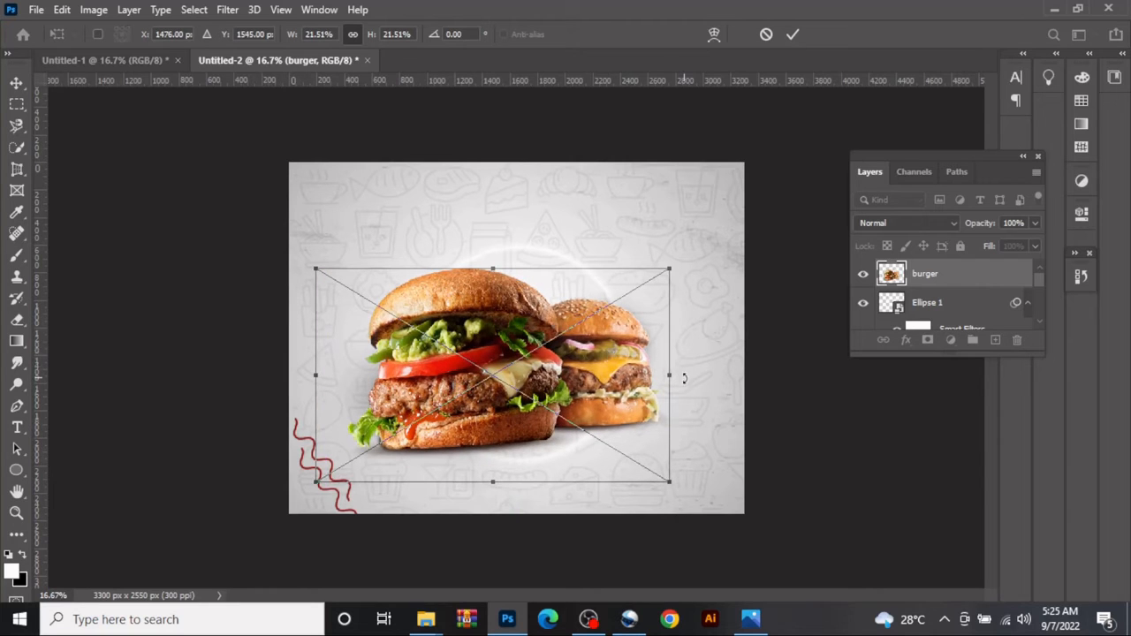
left_click_drag(669, 376, 714, 378)
mouse_move(499, 319)
left_mouse_down()
mouse_move(495, 292)
mouse_move(493, 318)
left_mouse_up()
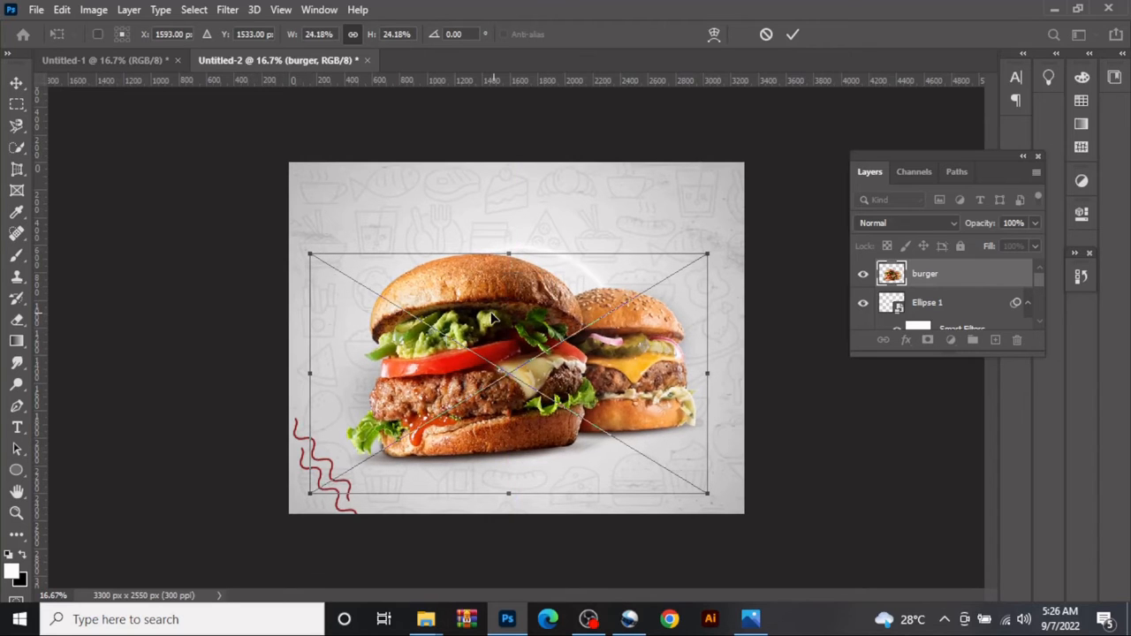
left_click(793, 34)
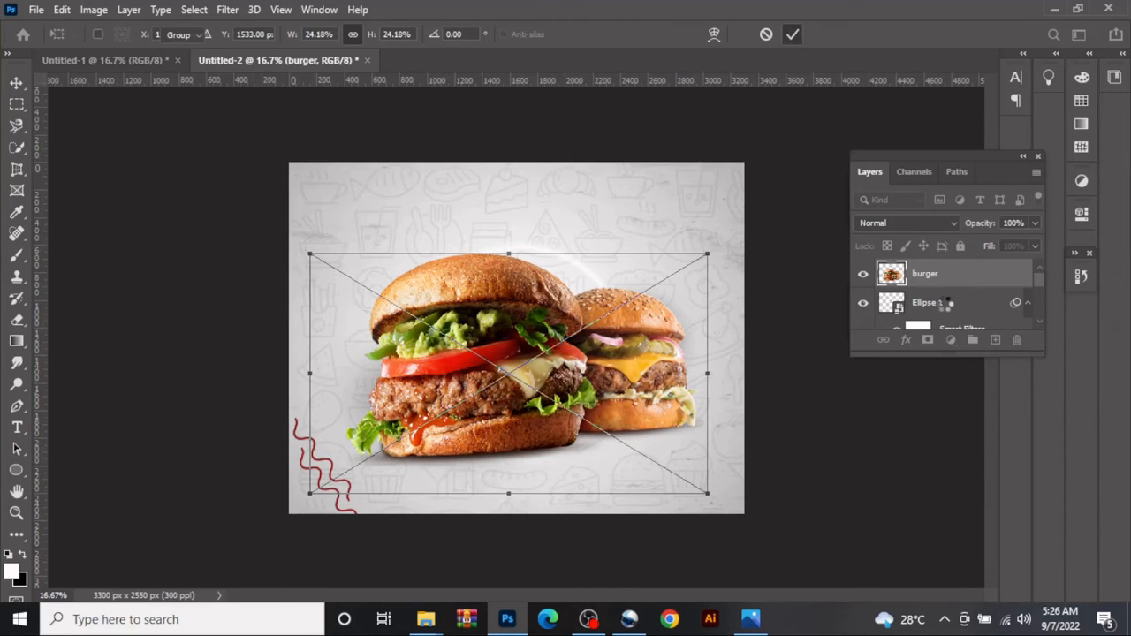
- Enlarge the glowing circle proportionally to about 116% so it extends above and below the burgers
left_click(571, 196)
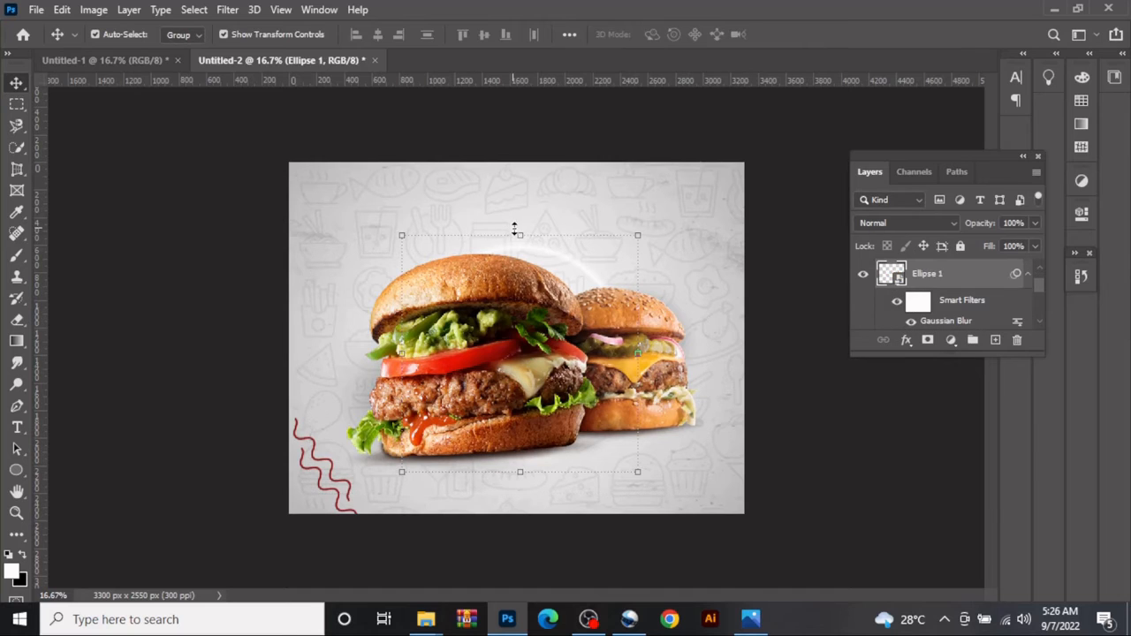
key("ctrl+t")
left_click_drag(517, 226, 519, 217)
left_click_drag(518, 470, 523, 488)
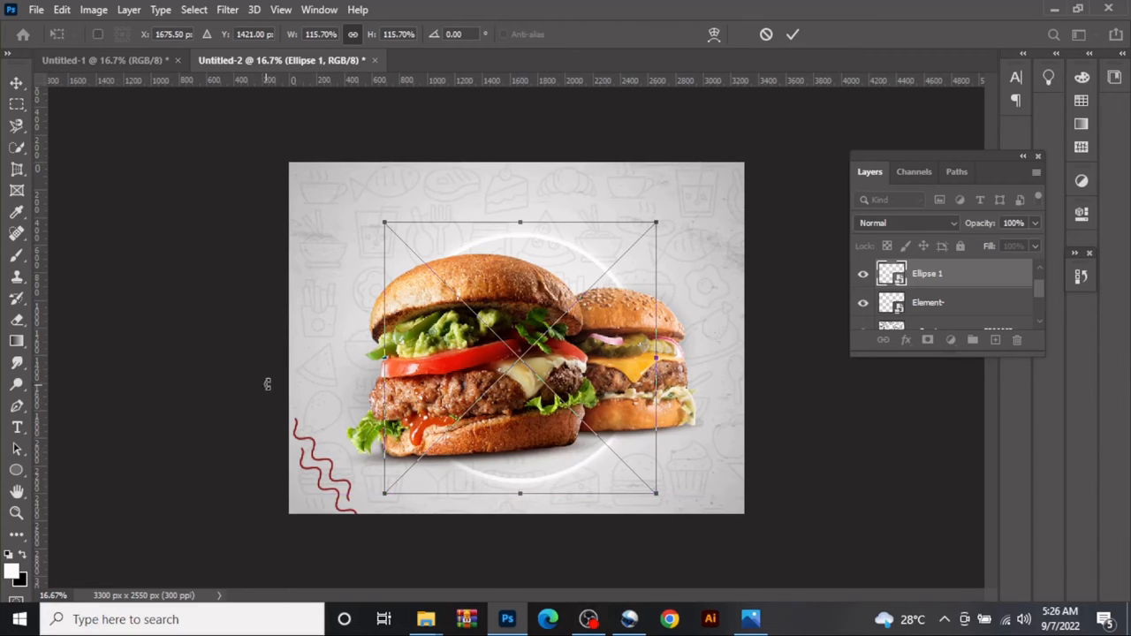
left_click(793, 34)
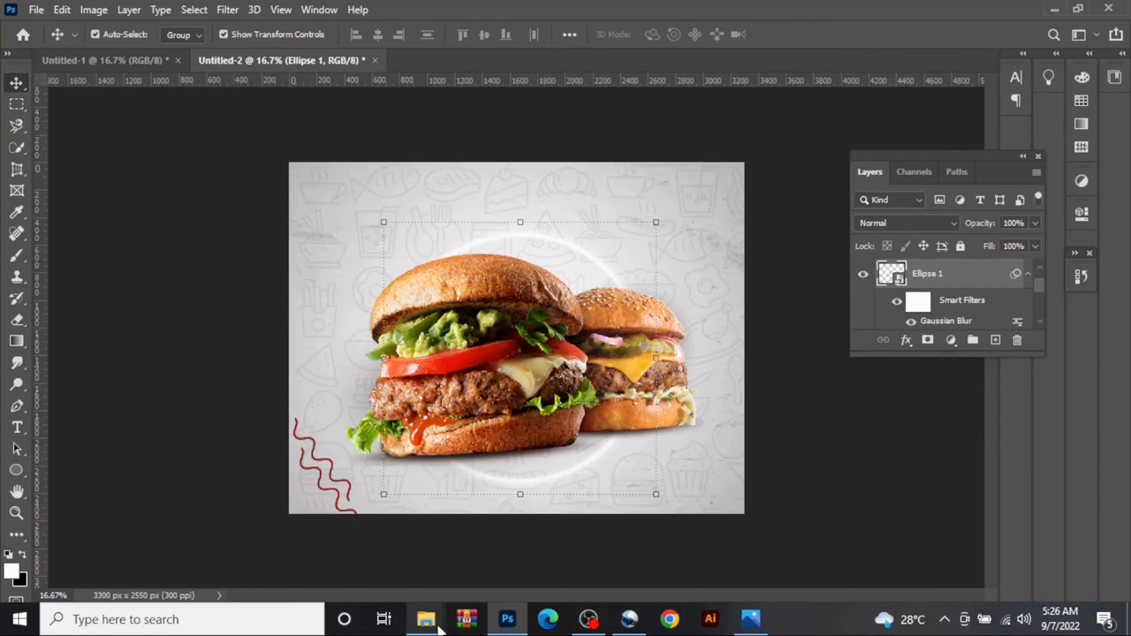
- Place the Spark-01 image from the landscape burger folder and shift it slightly down over the flyer background
mouse_move(439, 625)
left_click(550, 550)
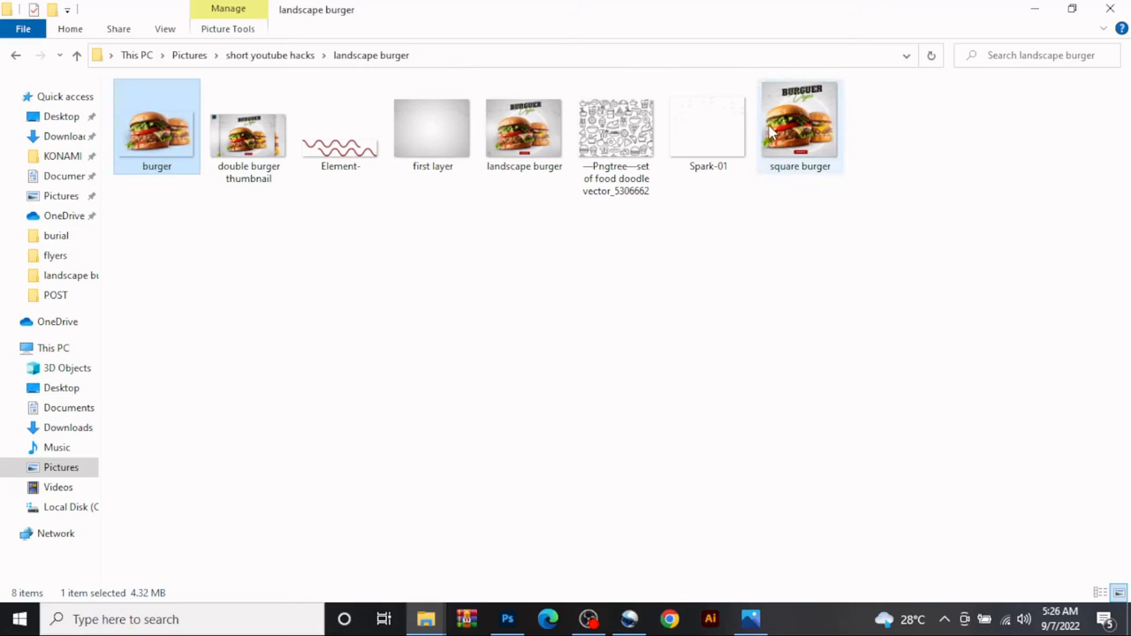
left_click_drag(707, 132, 536, 260)
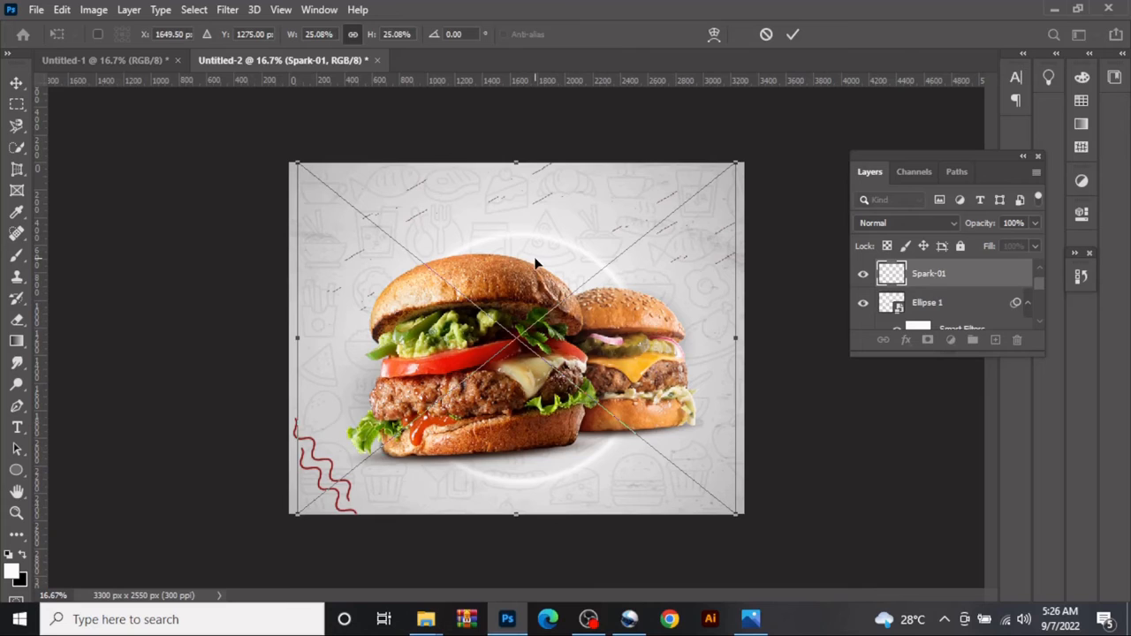
left_click_drag(512, 233, 511, 248)
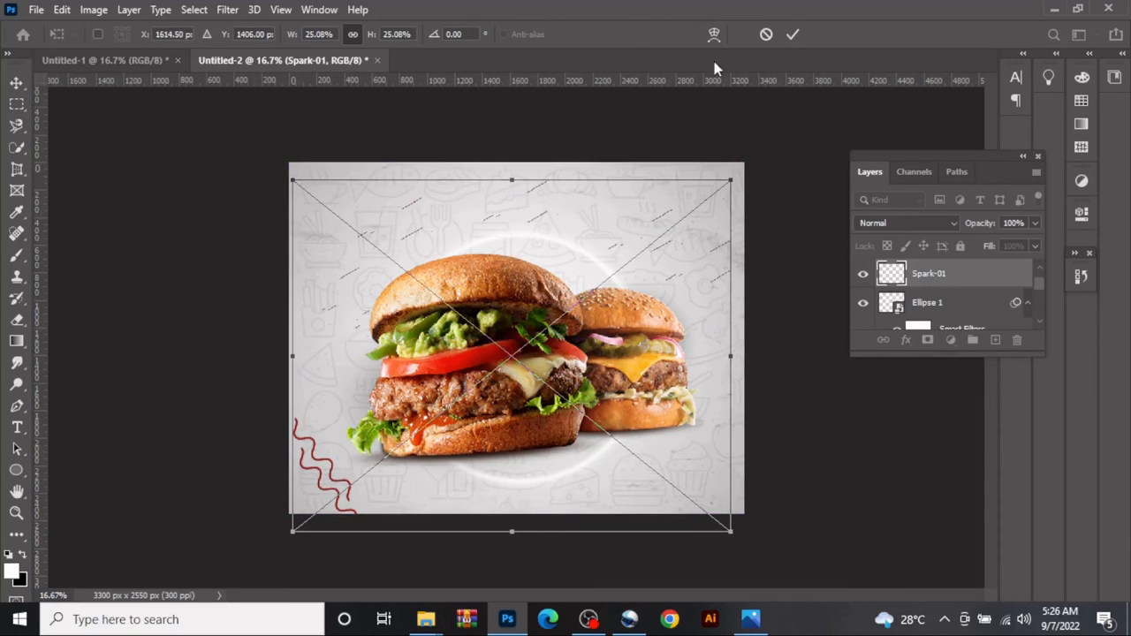
left_click(790, 35)
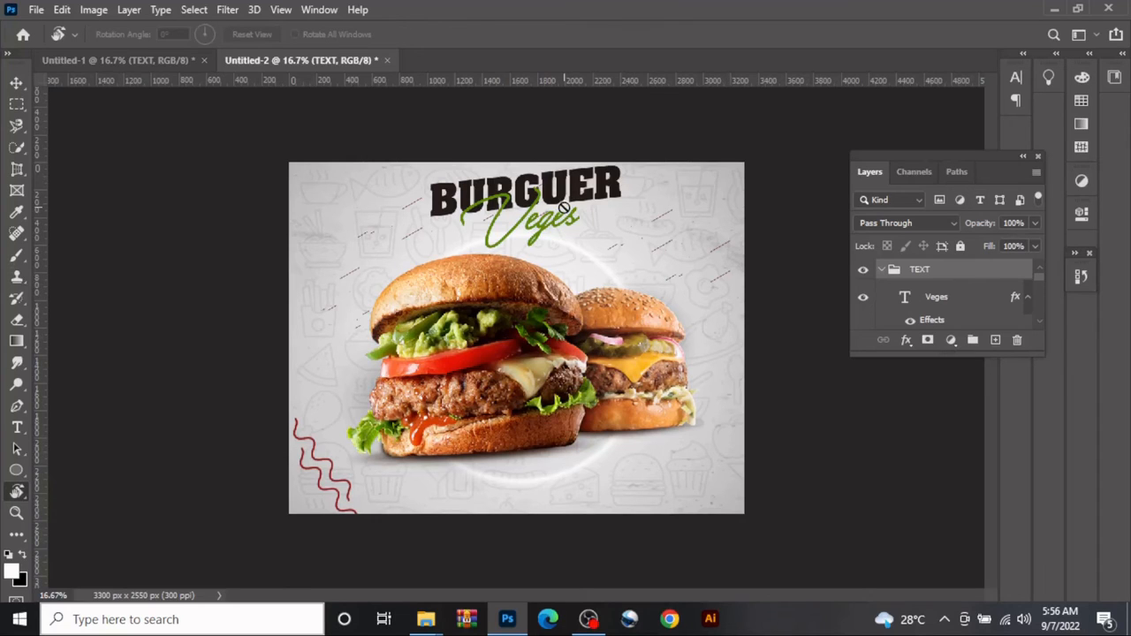
- Examine the font, size and text color of the Veges text layer without altering them
left_click(16, 82)
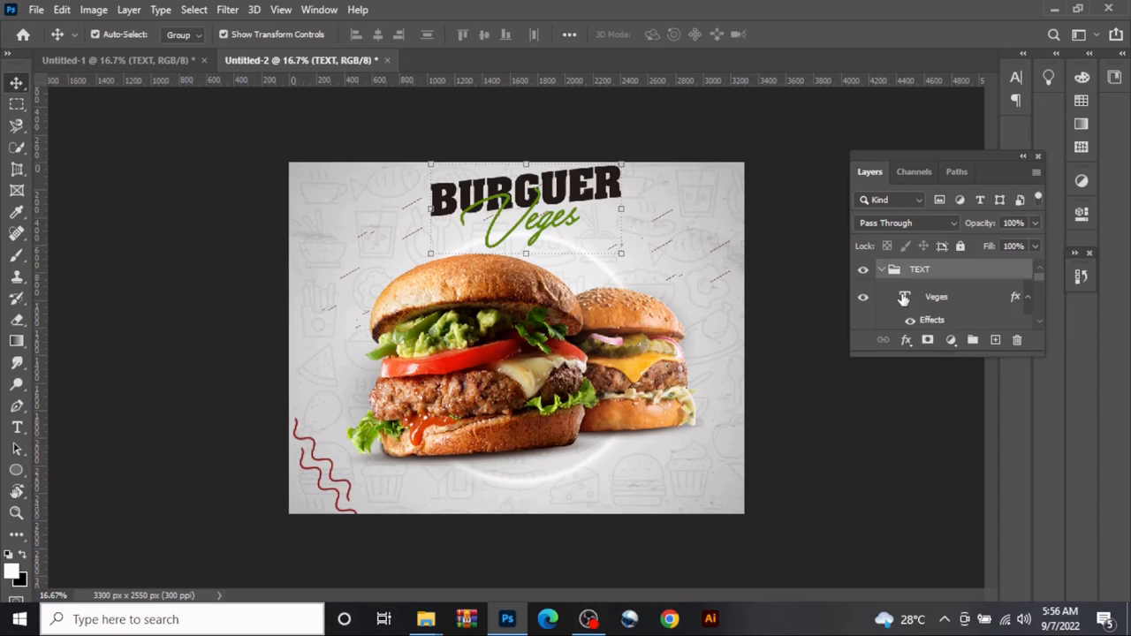
left_click(904, 298)
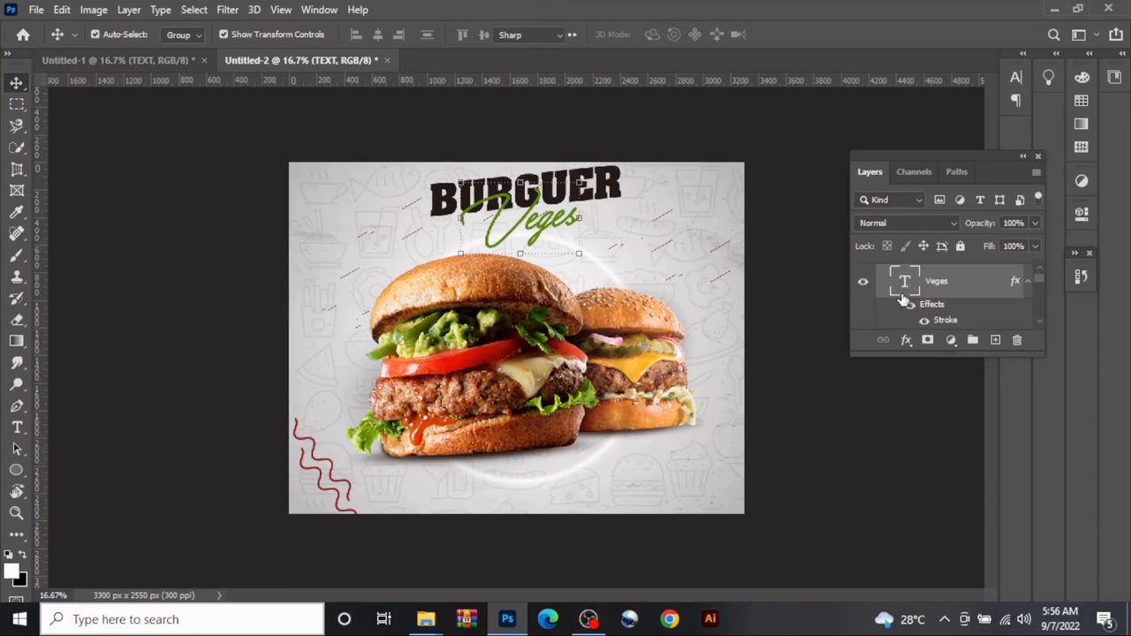
double_click(904, 283)
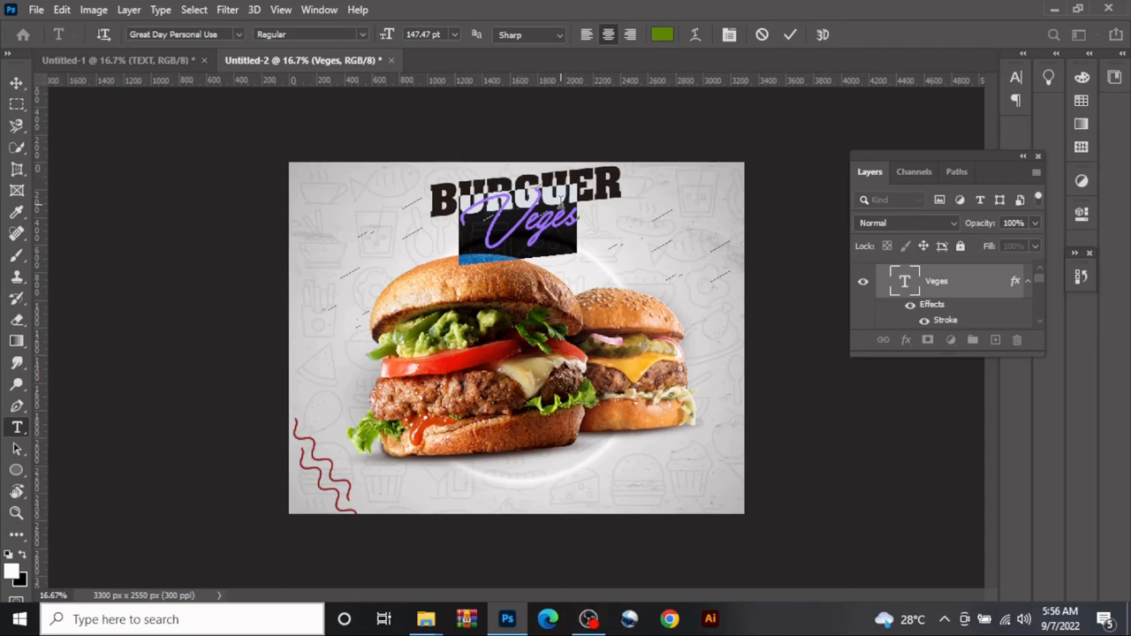
left_click(656, 35)
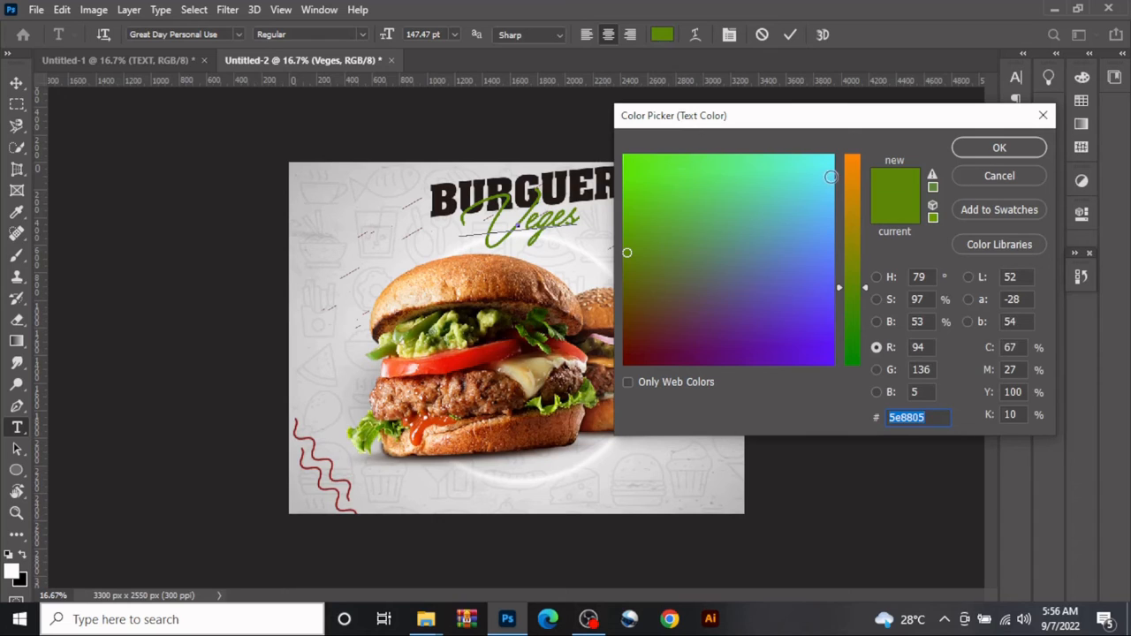
left_click(973, 152)
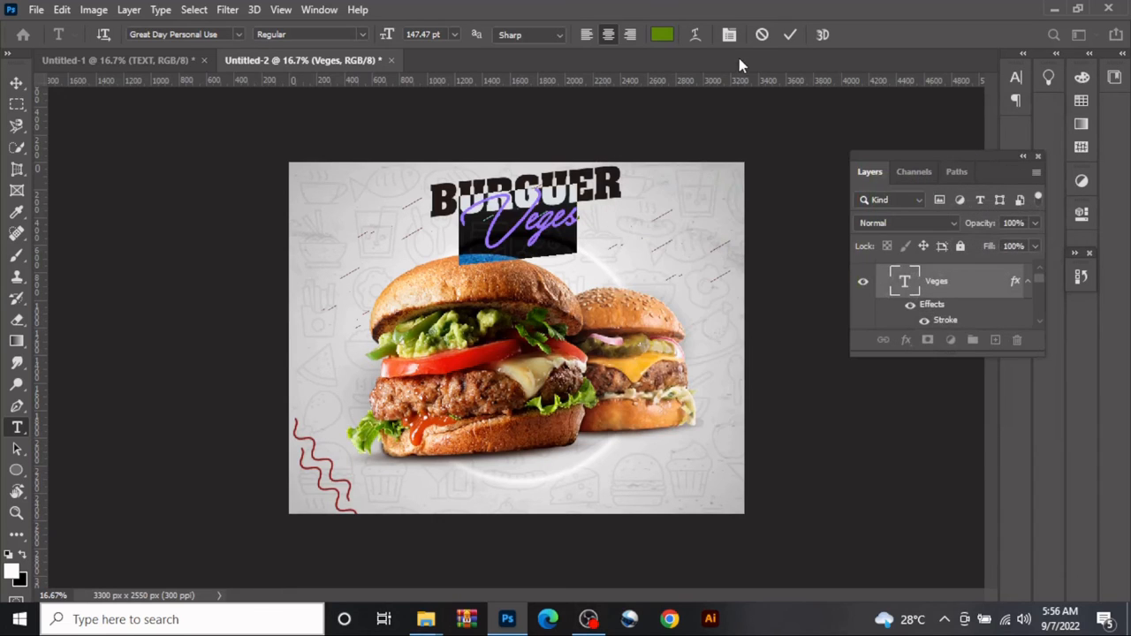
left_click(789, 34)
- Examine the font, size and text color of the BURGUER text layer, keep them as they are, and deselect the layer
scroll(945, 292, "down", 2)
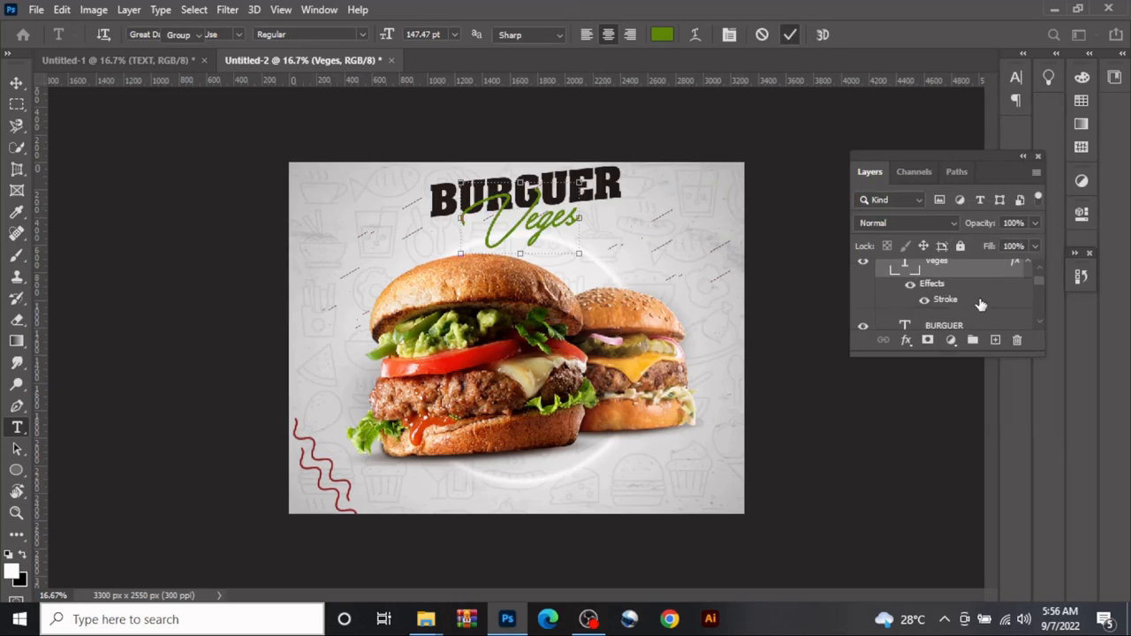
key("v")
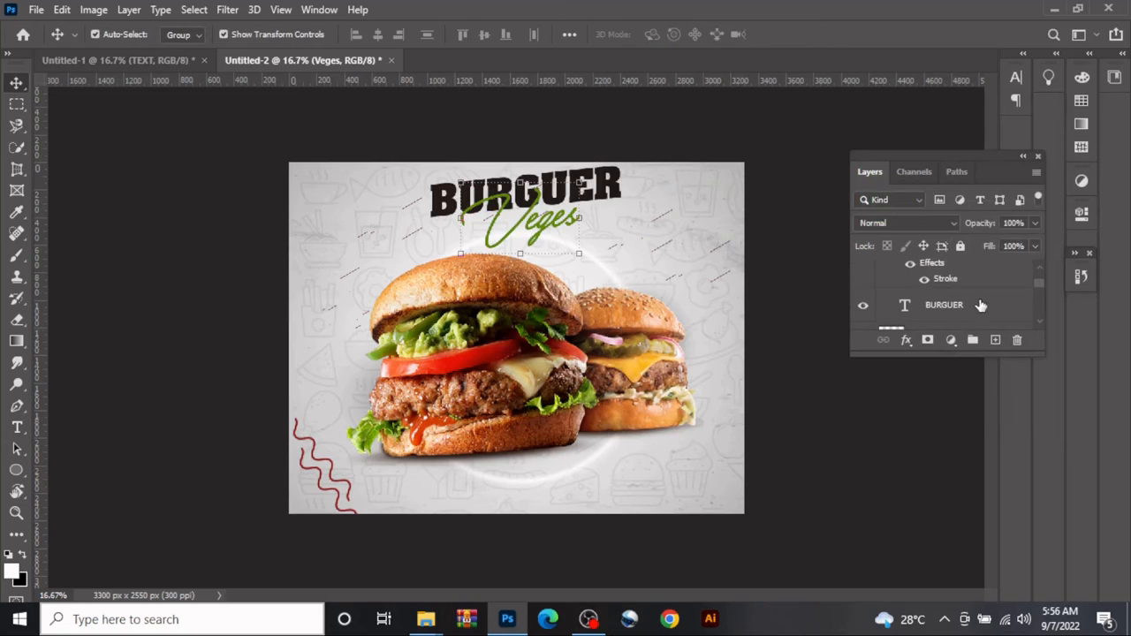
double_click(909, 310)
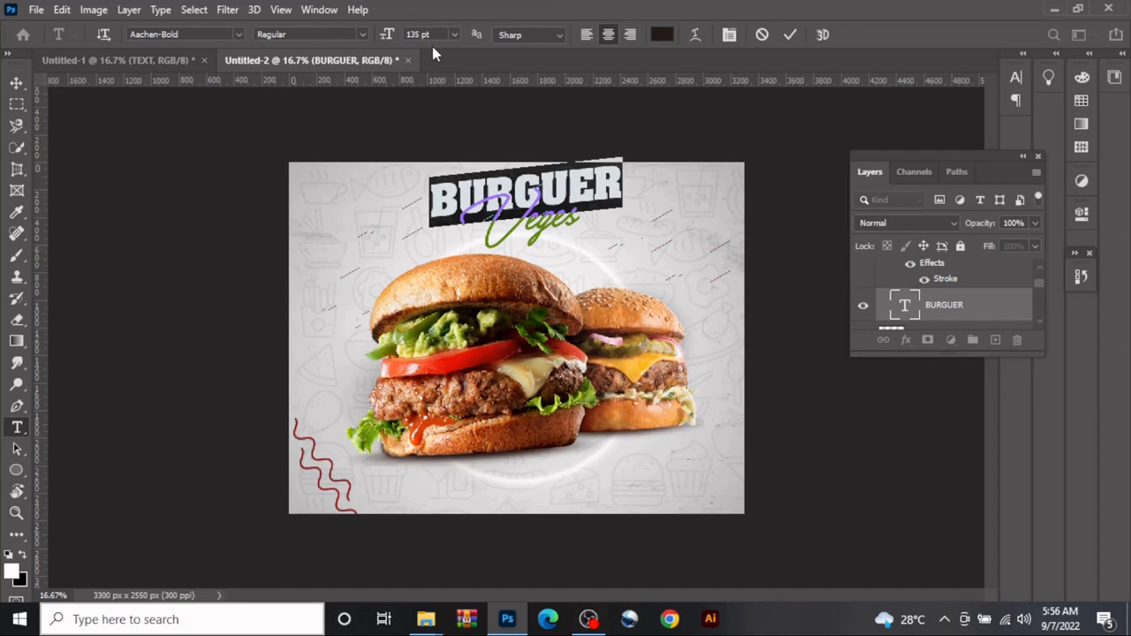
left_click(662, 35)
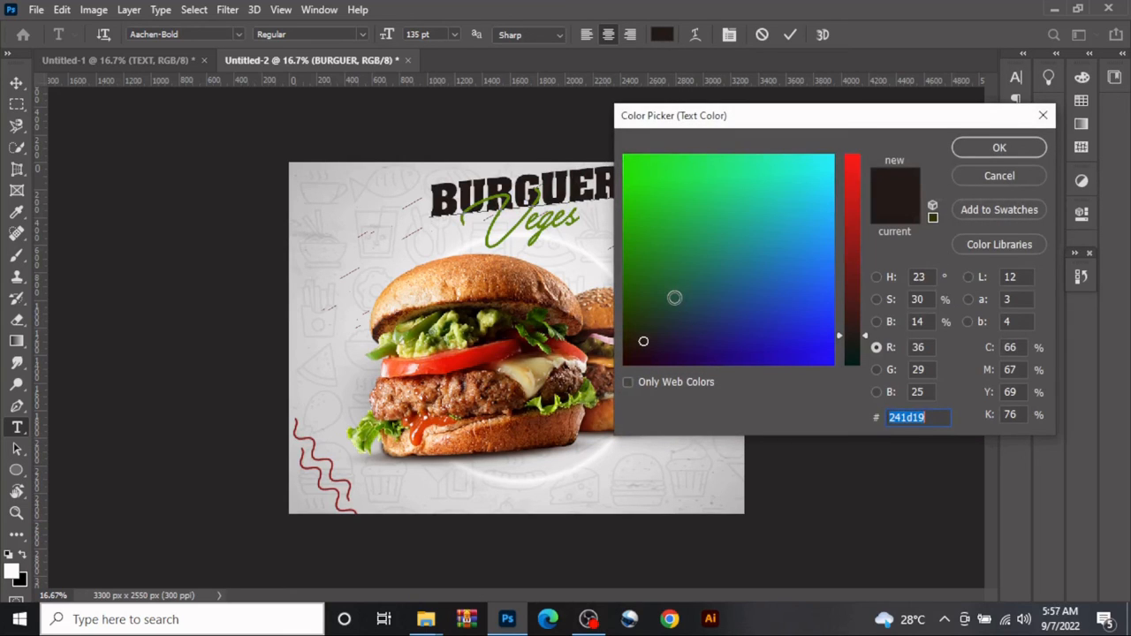
left_click(999, 148)
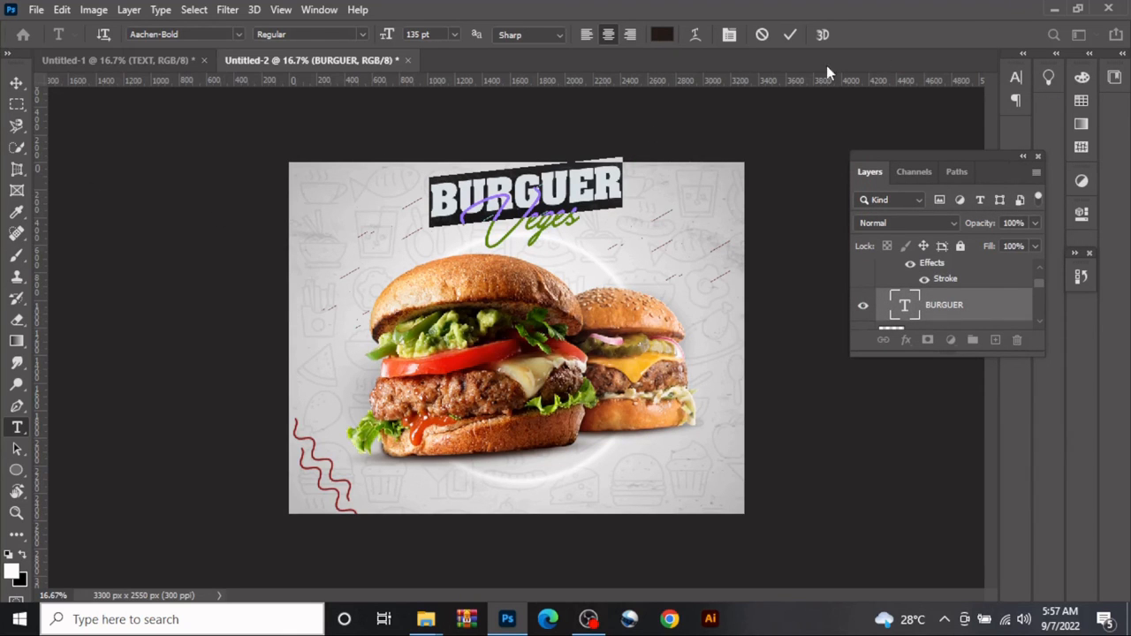
left_click(790, 34)
key("v")
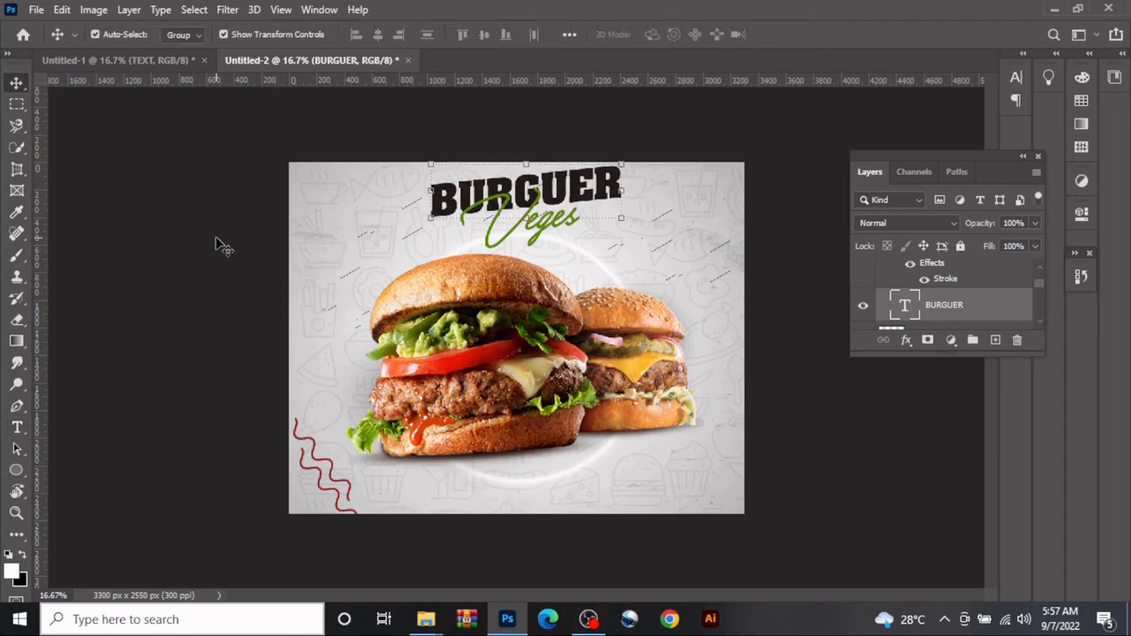
left_click(216, 239)
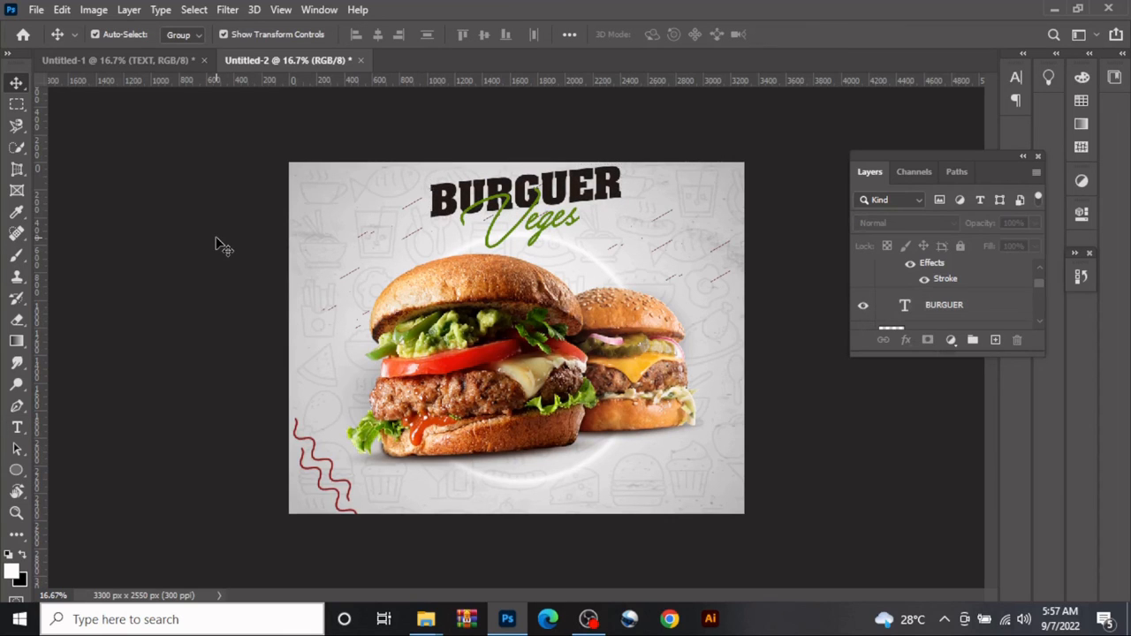